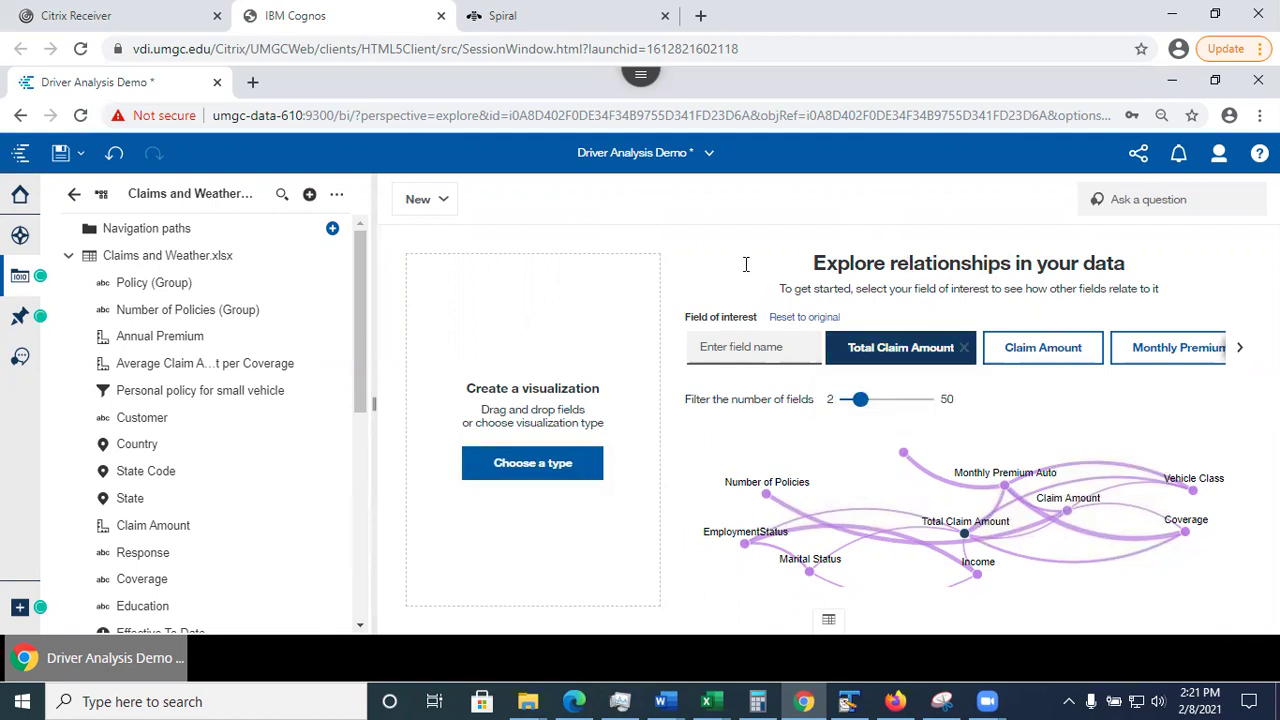
- Create a Spiral visualization and set Total Claim Amount as its target
click(541, 466)
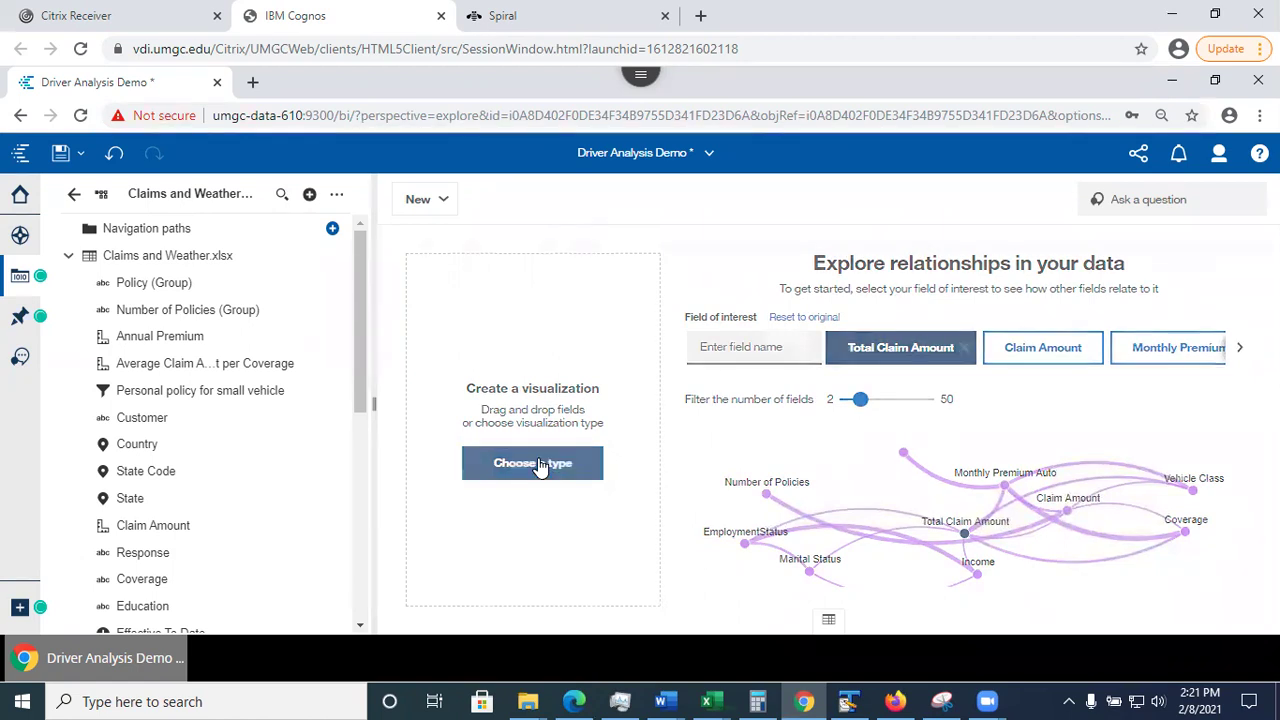
drag(1271, 372, 1271, 550)
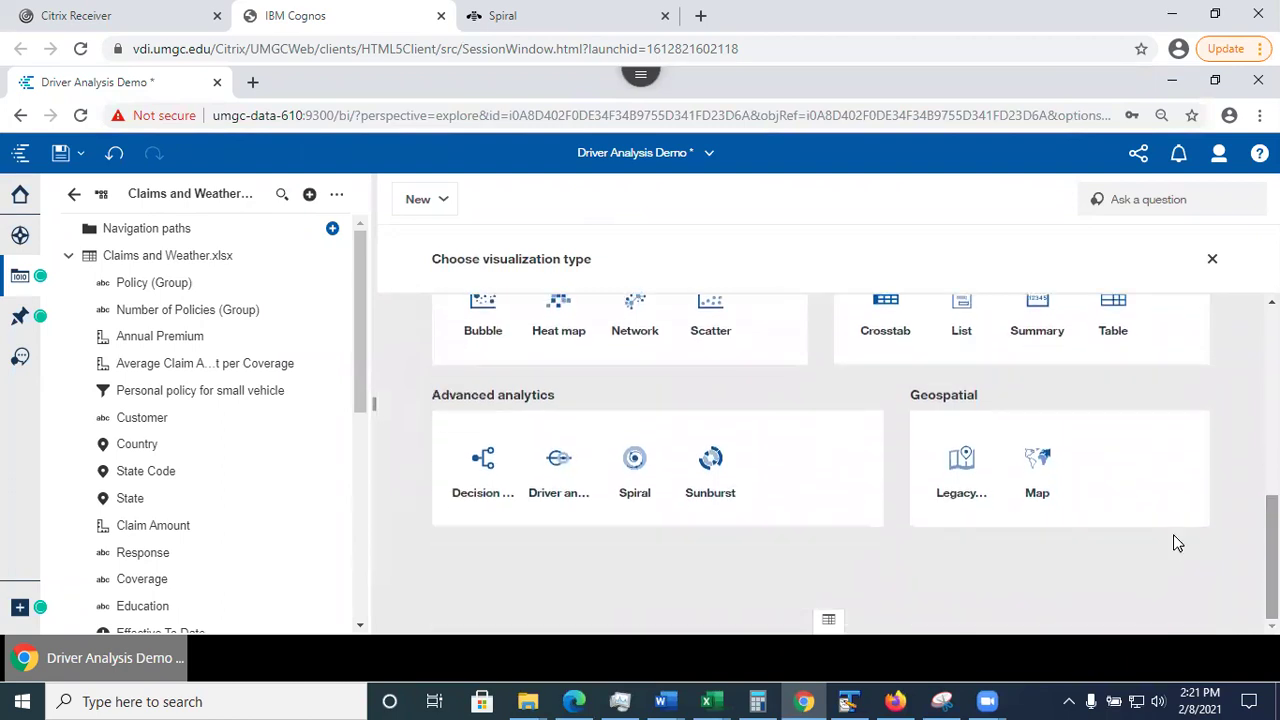
click(634, 467)
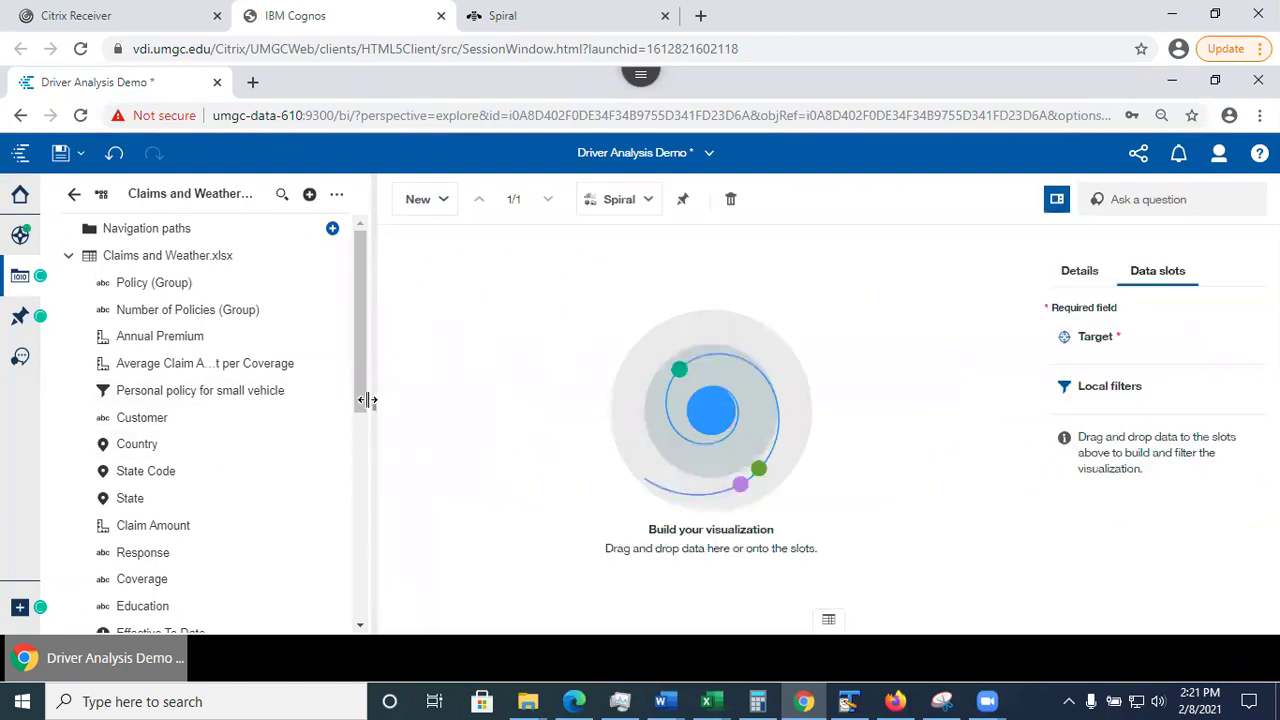
scroll(360, 398, down, 1)
scroll(358, 560, down, 8)
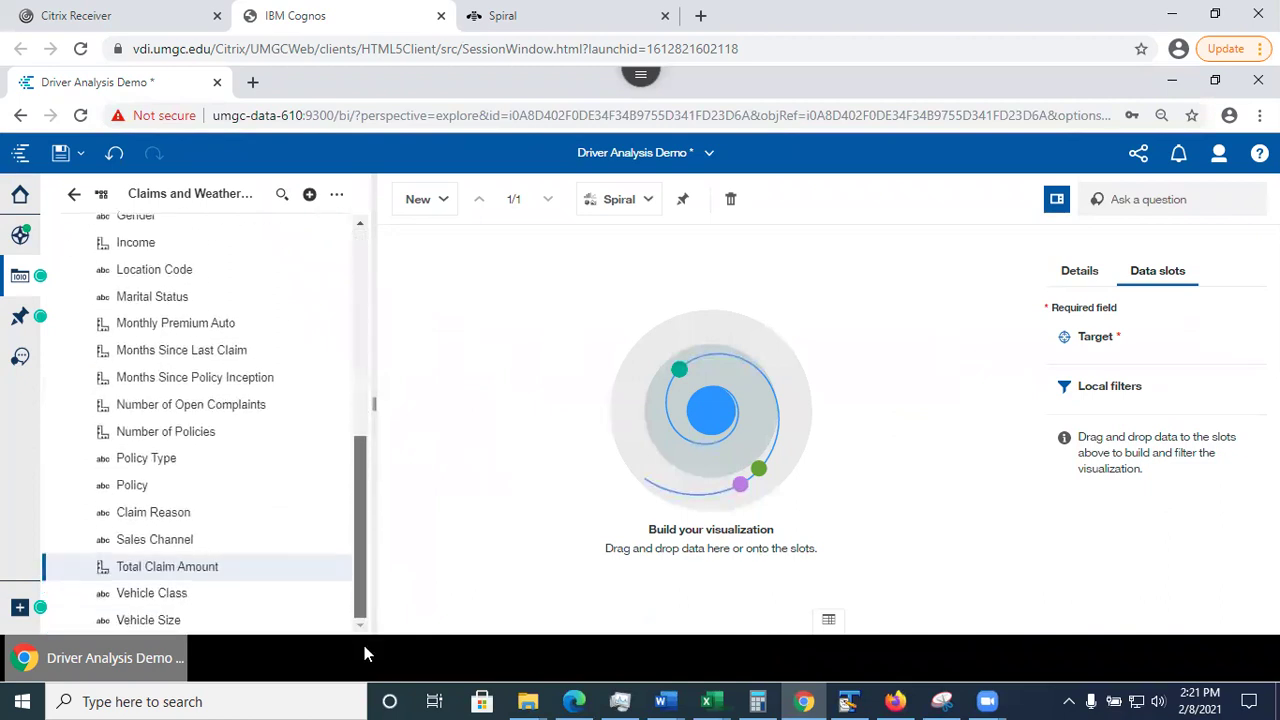
scroll(184, 574, up, 10)
scroll(373, 544, down, 10)
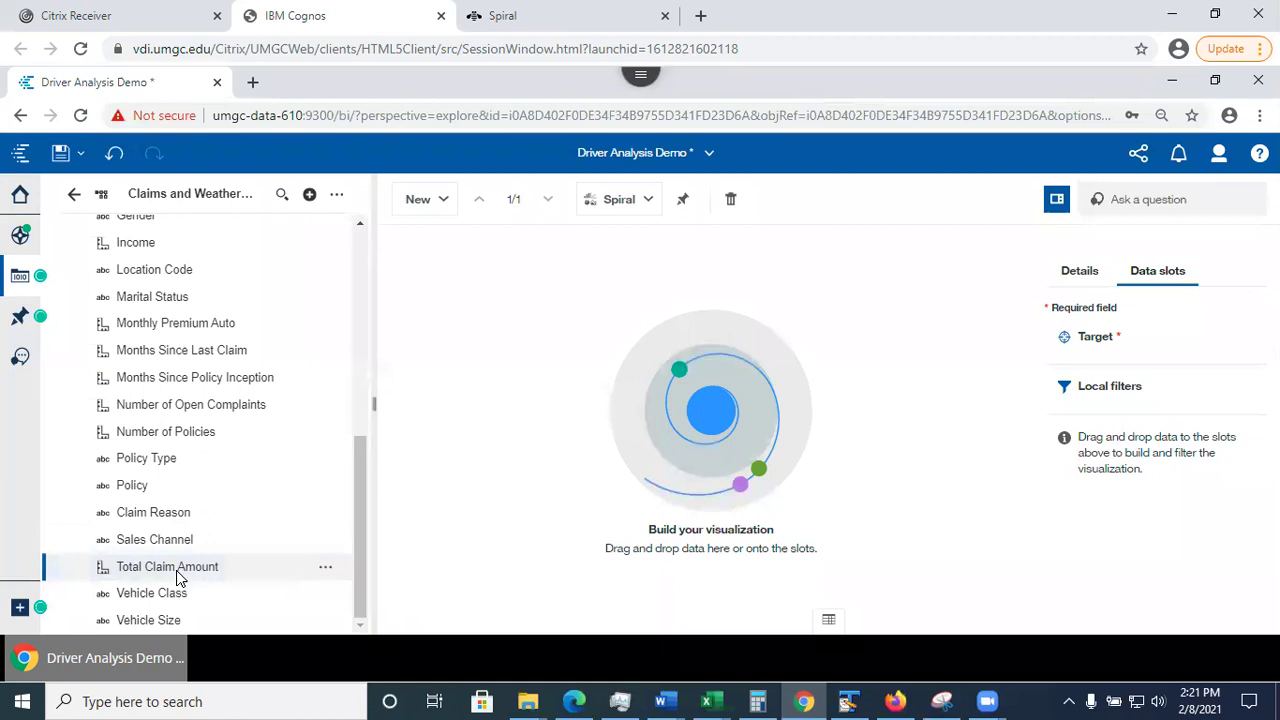
drag(178, 578, 1130, 343)
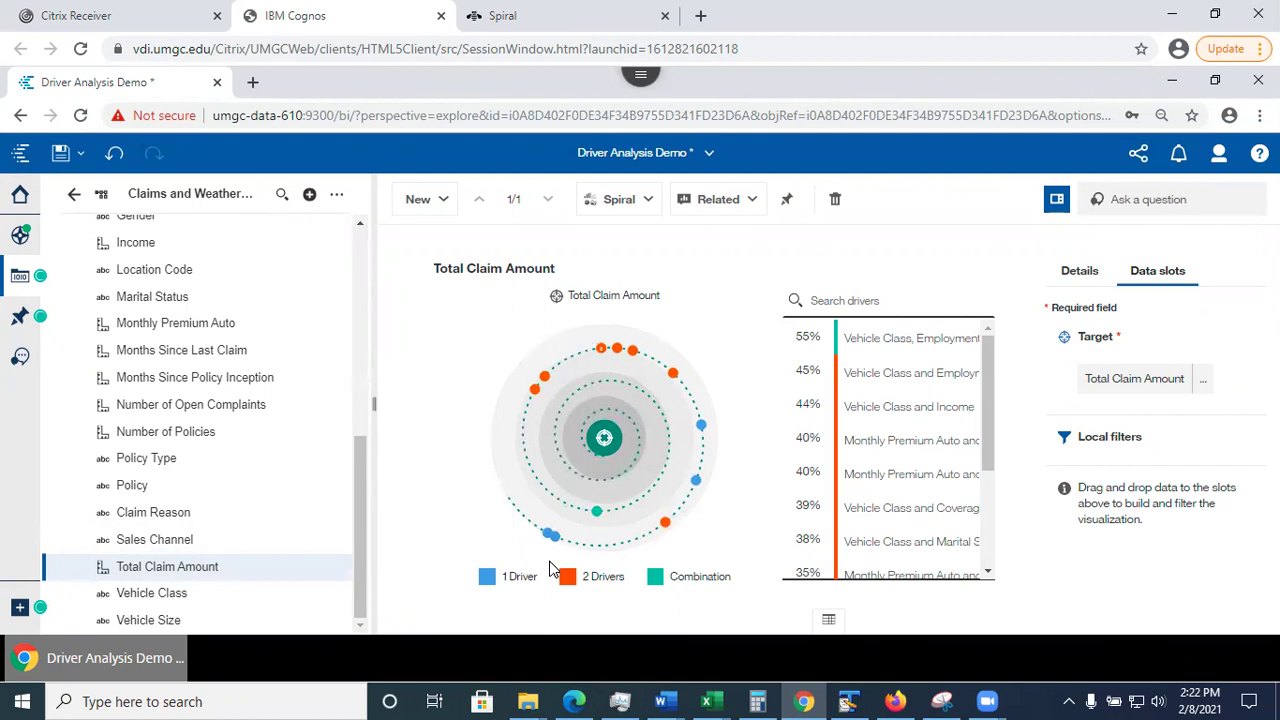
mouse_move(549, 543)
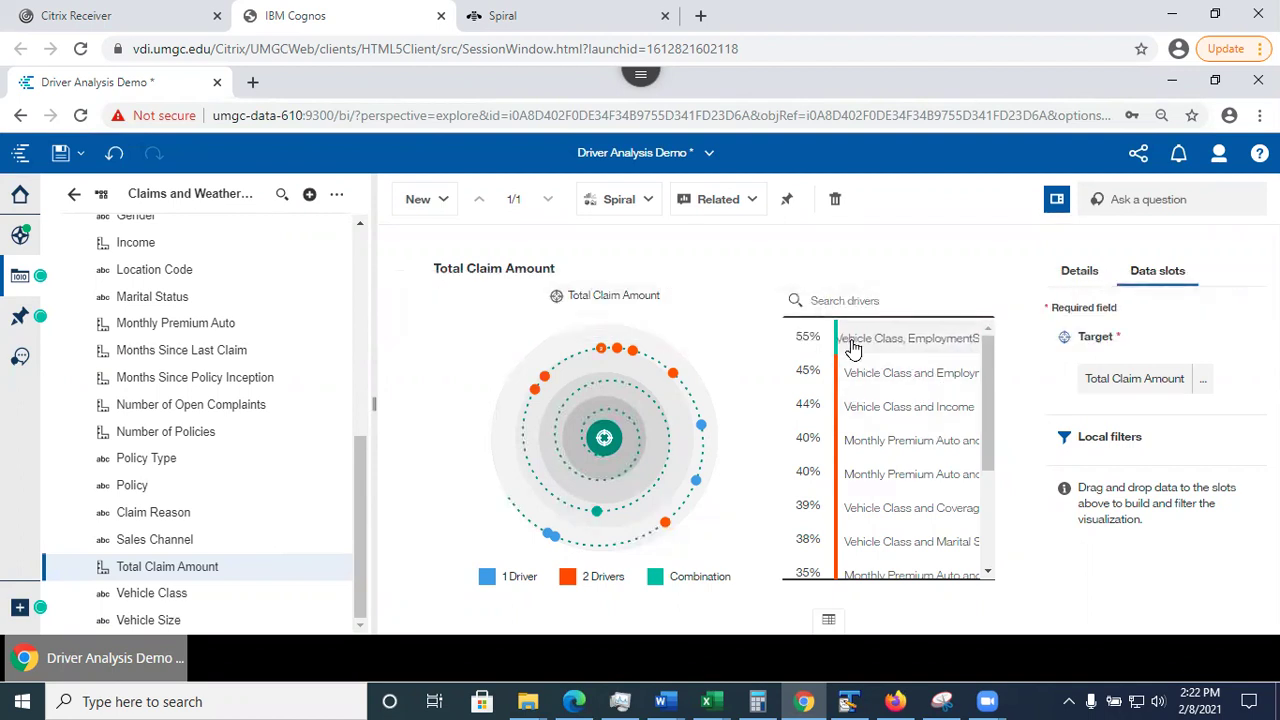
mouse_move(902, 358)
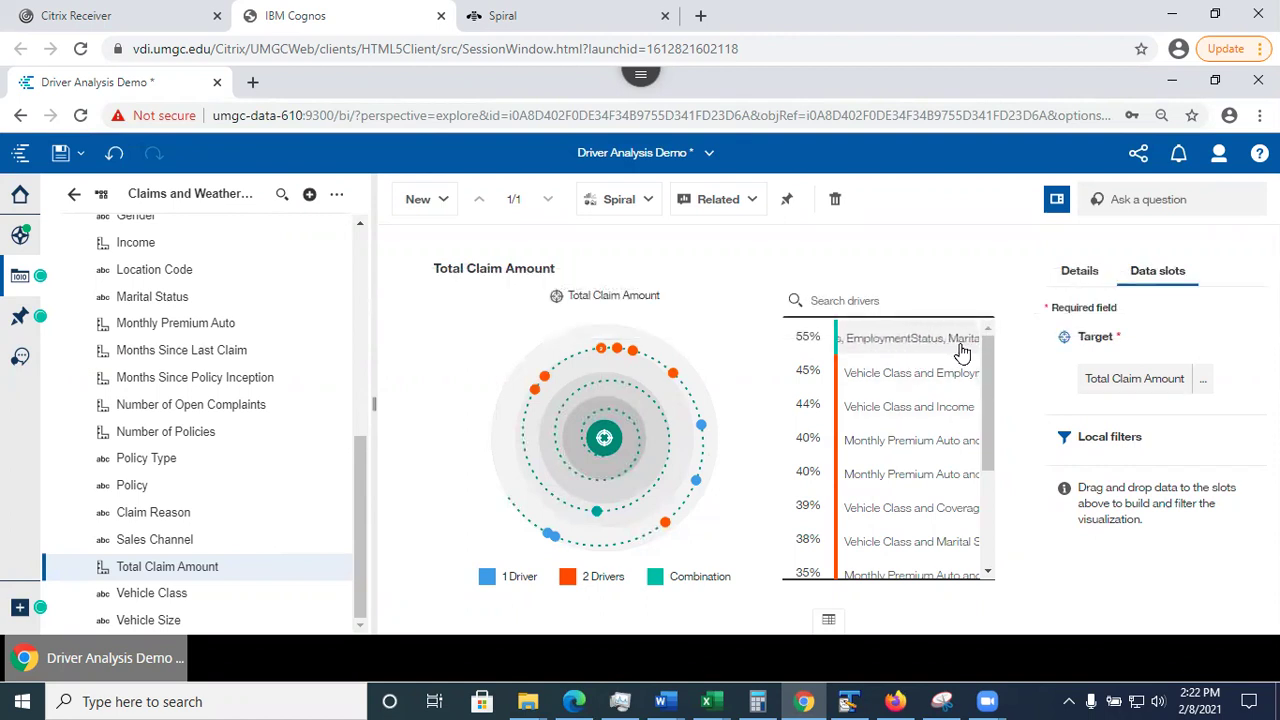
mouse_move(974, 349)
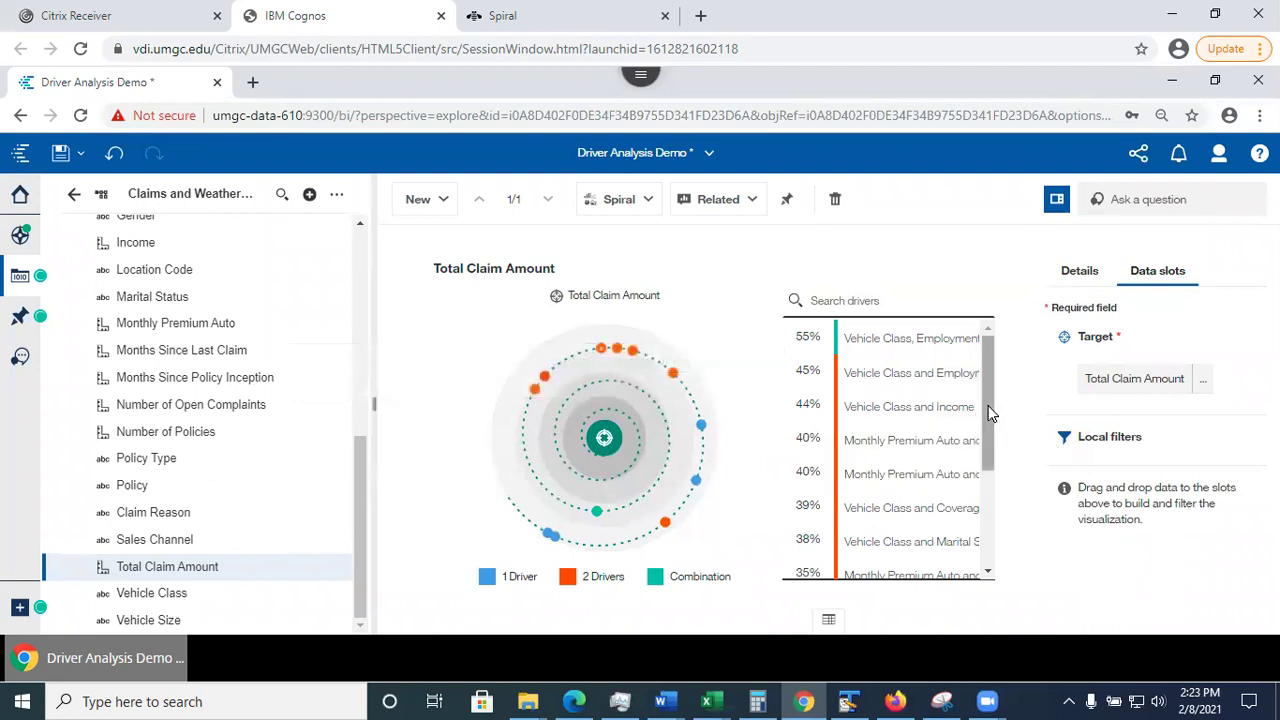
scroll(986, 480, down, 3)
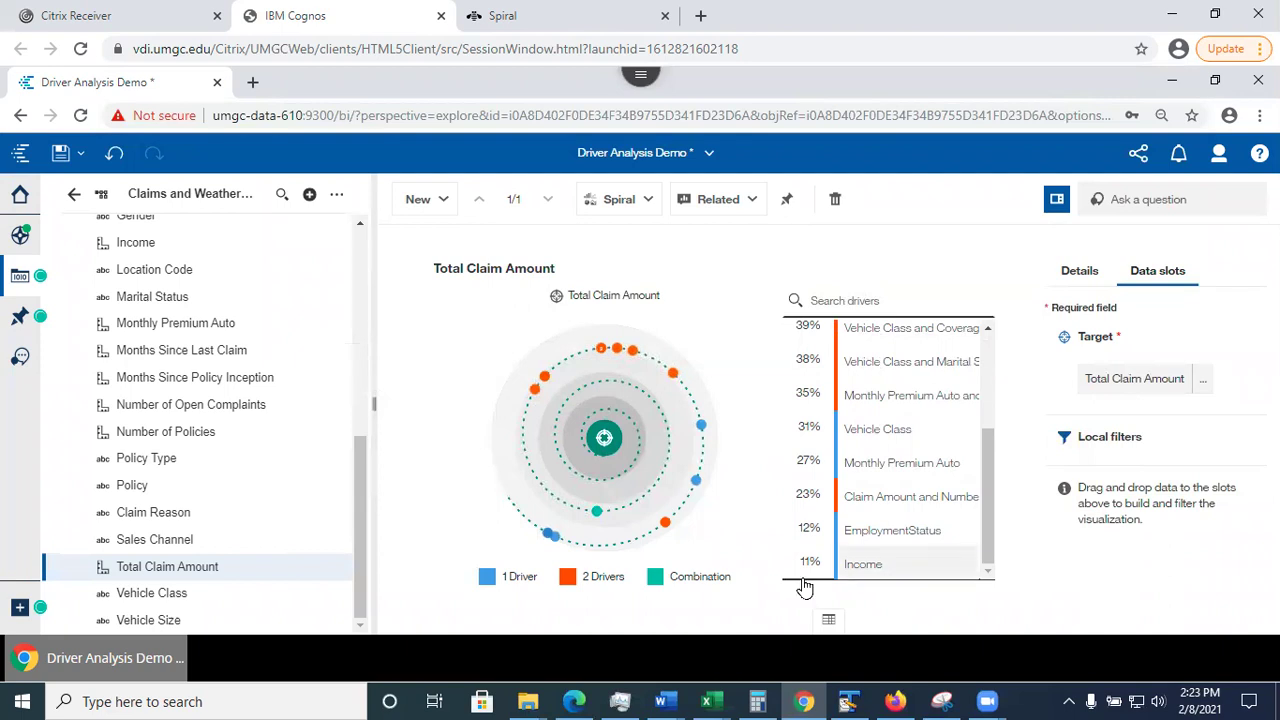
mouse_move(805, 589)
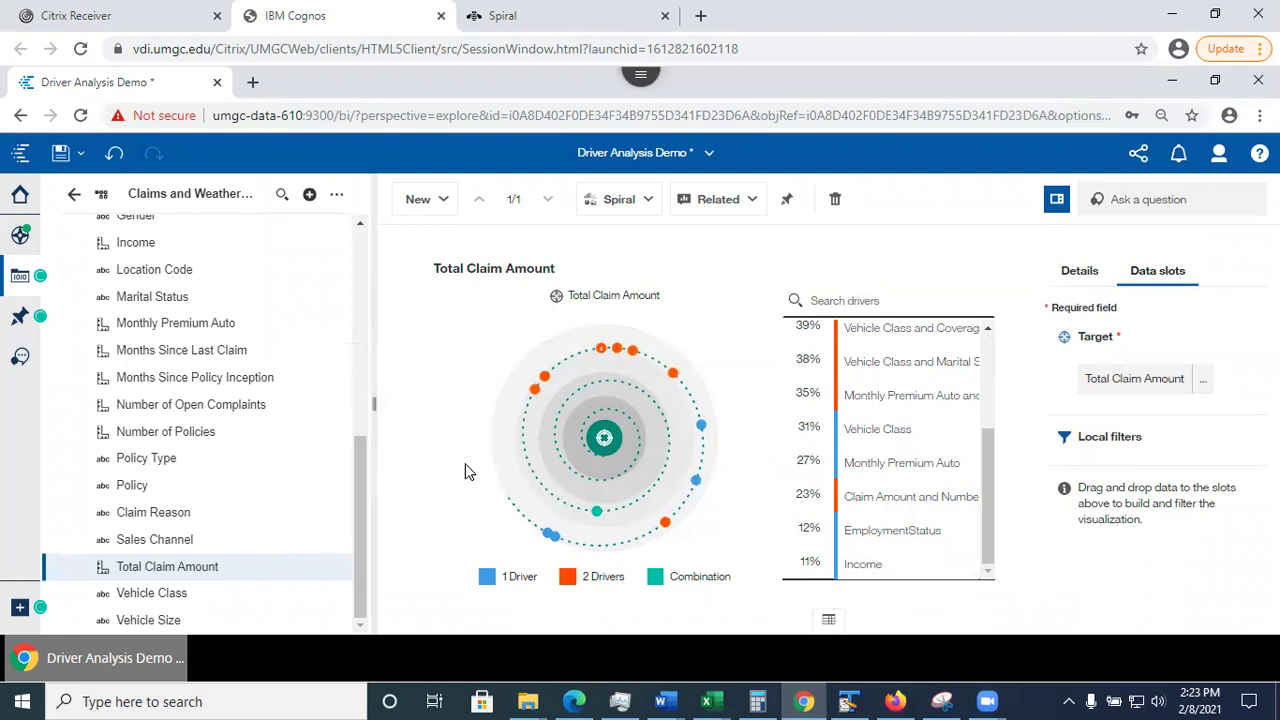
click(568, 576)
click(657, 578)
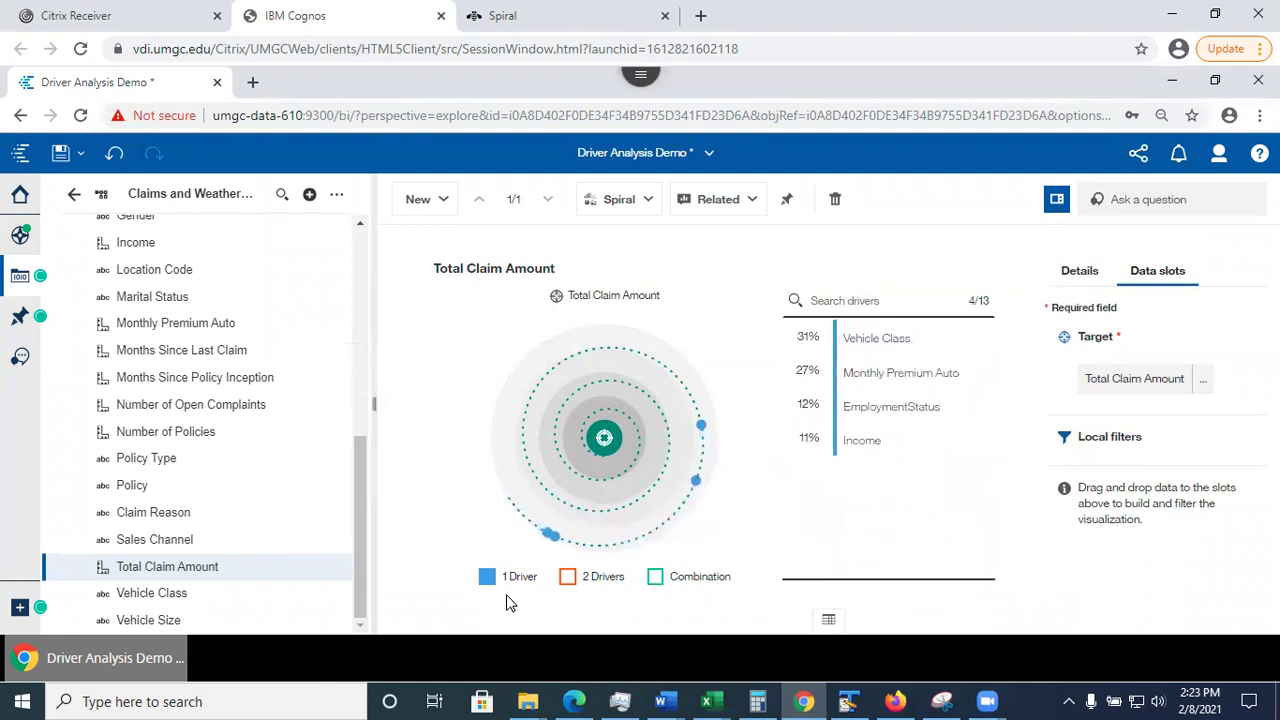
click(568, 577)
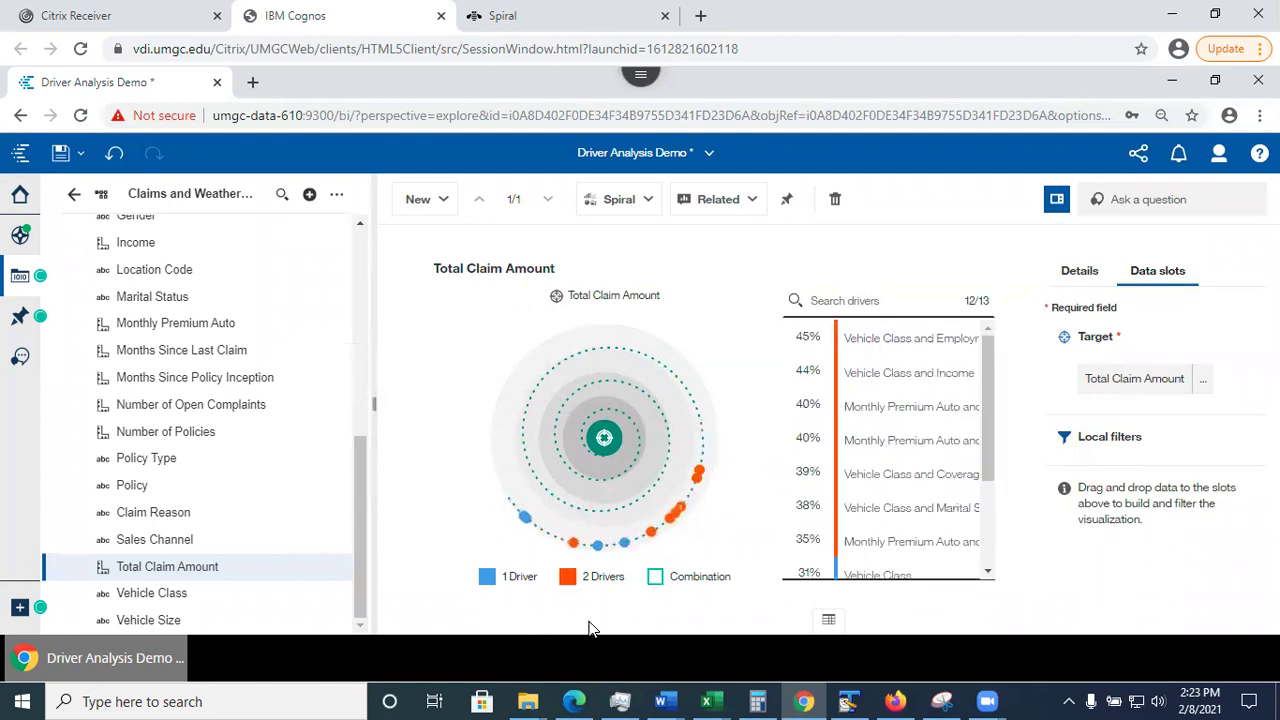
click(656, 578)
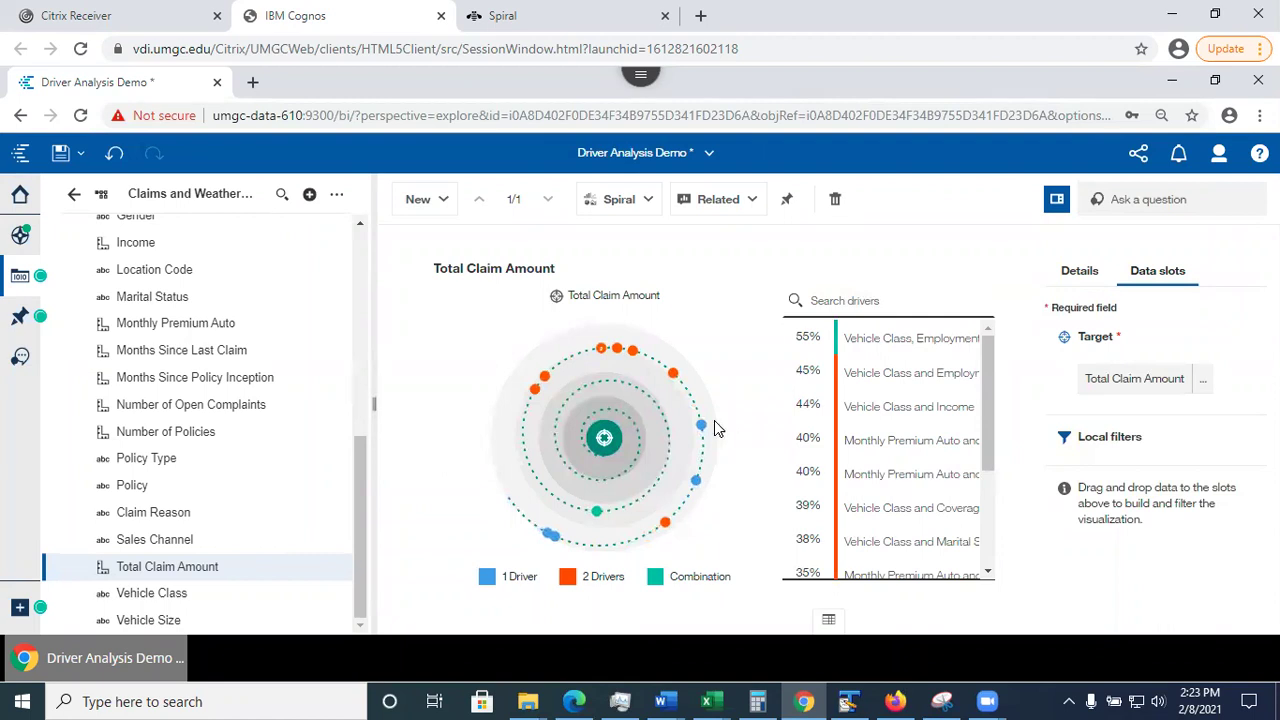
- Add a new single card with a Driver analysis visualization targeting Total Claim Amount
mouse_move(703, 427)
click(421, 197)
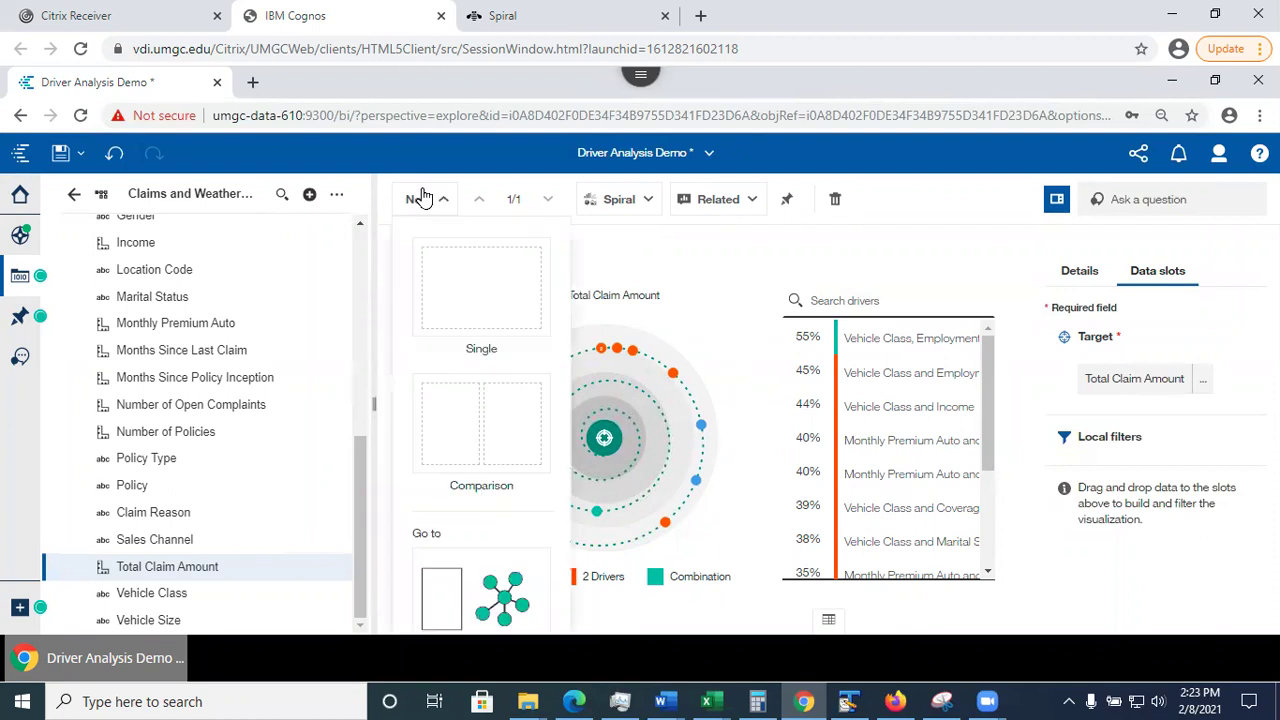
click(466, 290)
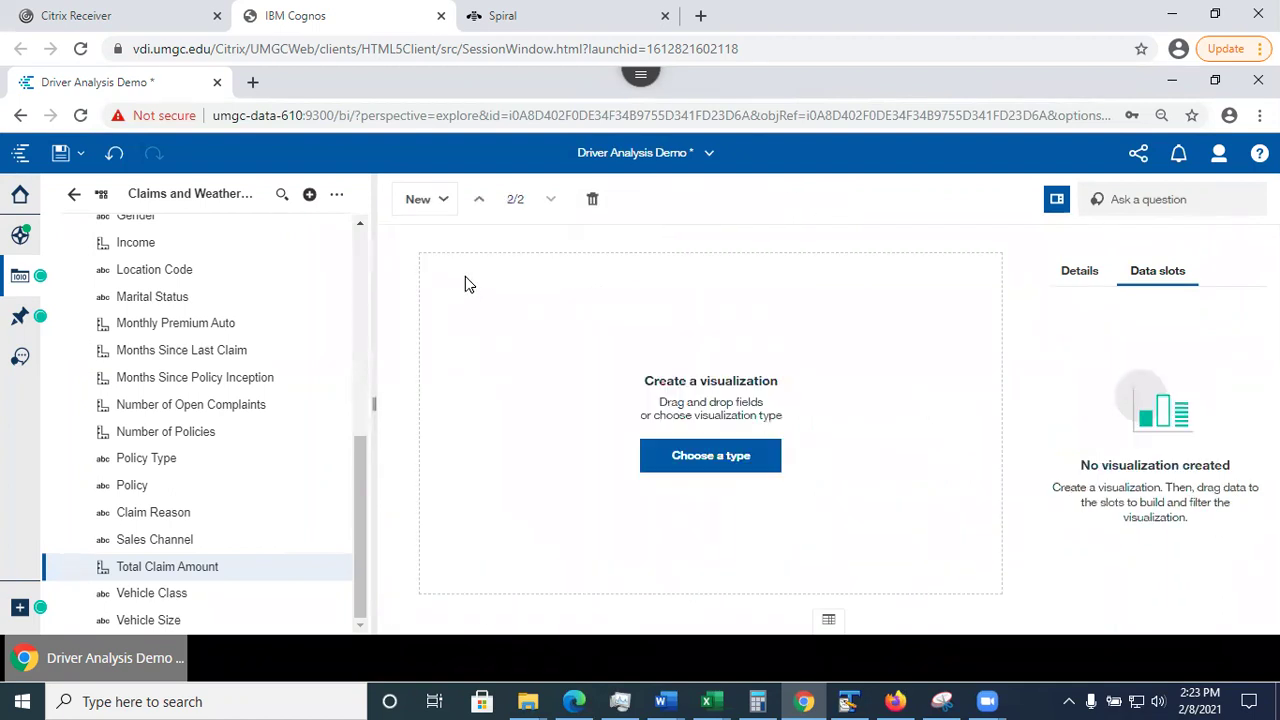
click(708, 456)
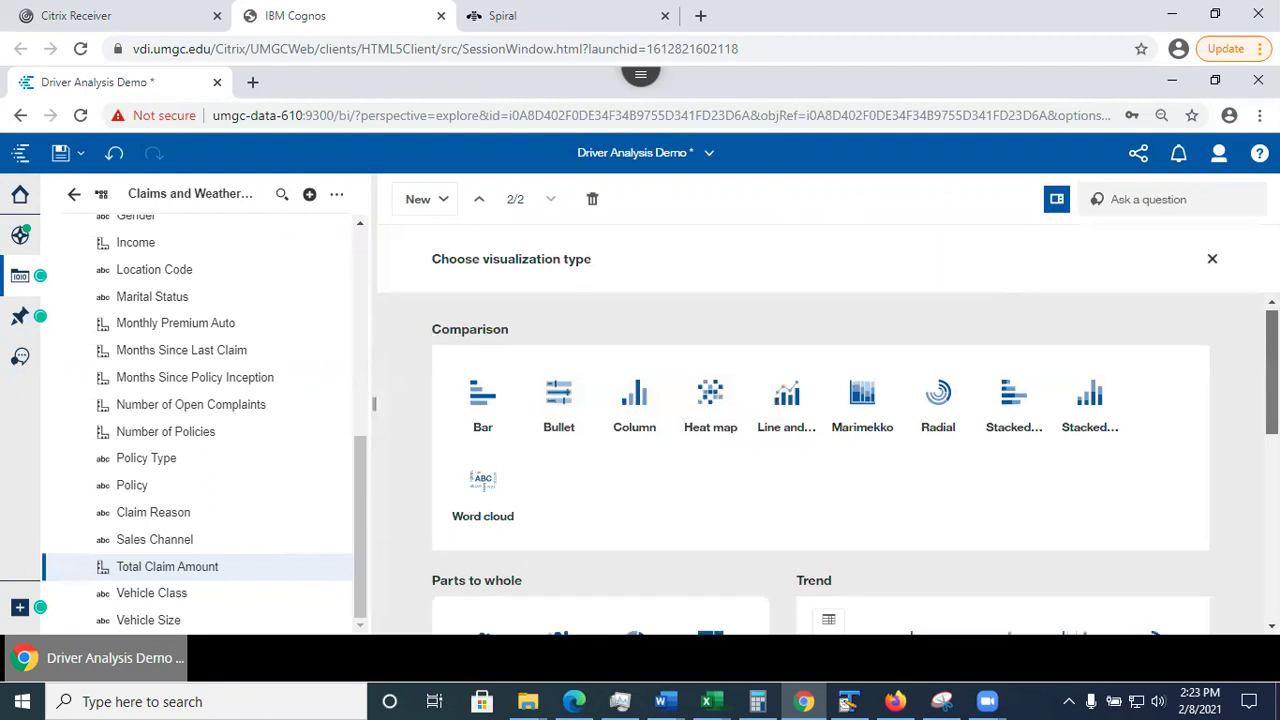
scroll(820, 460, down, 10)
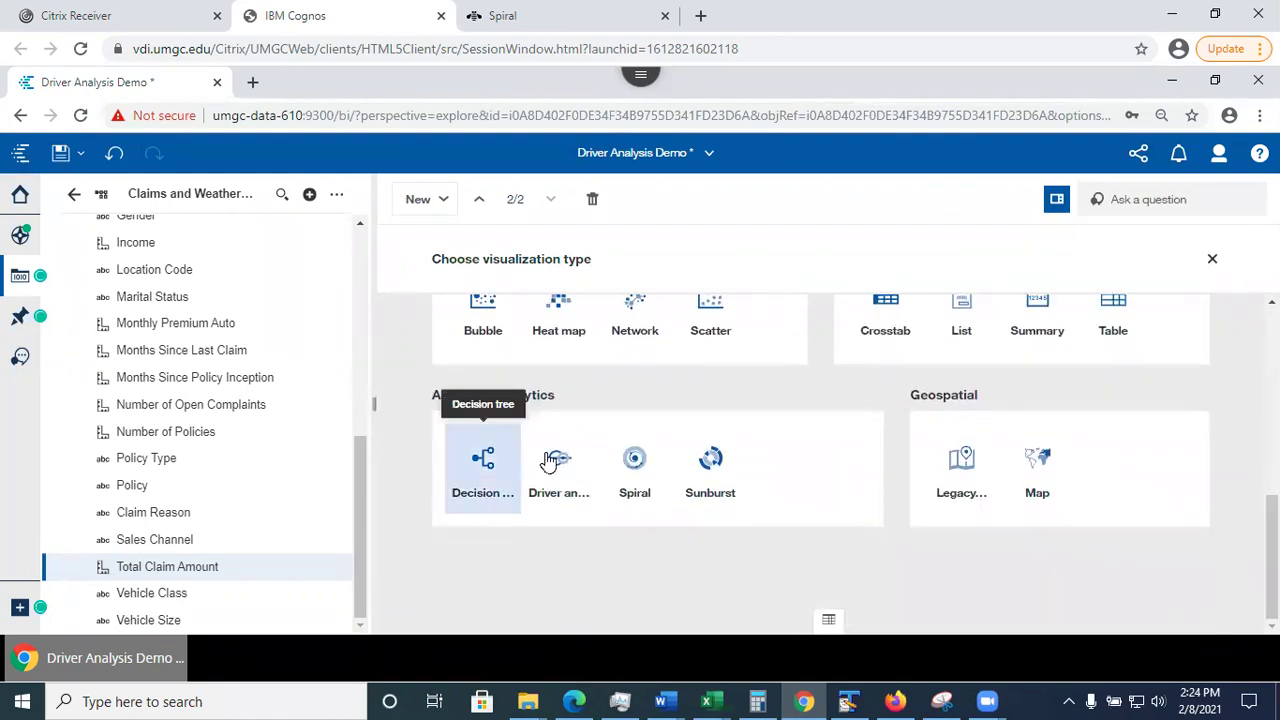
click(558, 457)
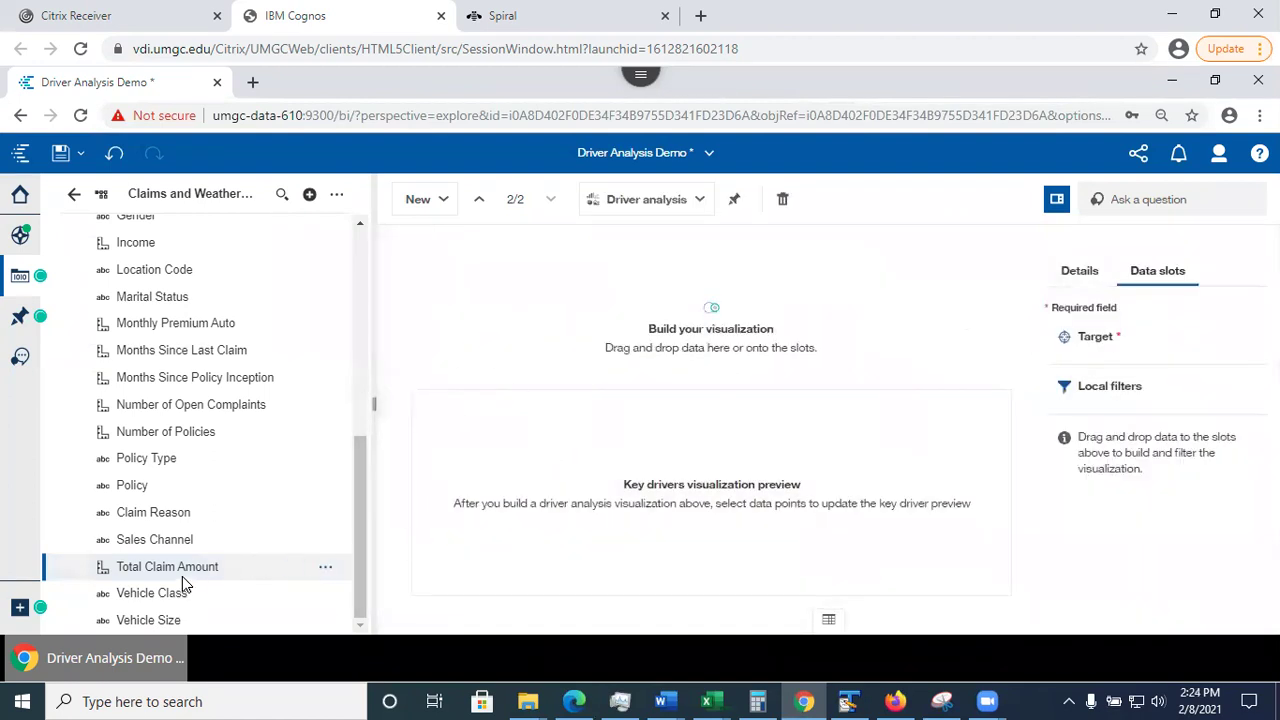
drag(176, 566, 1108, 340)
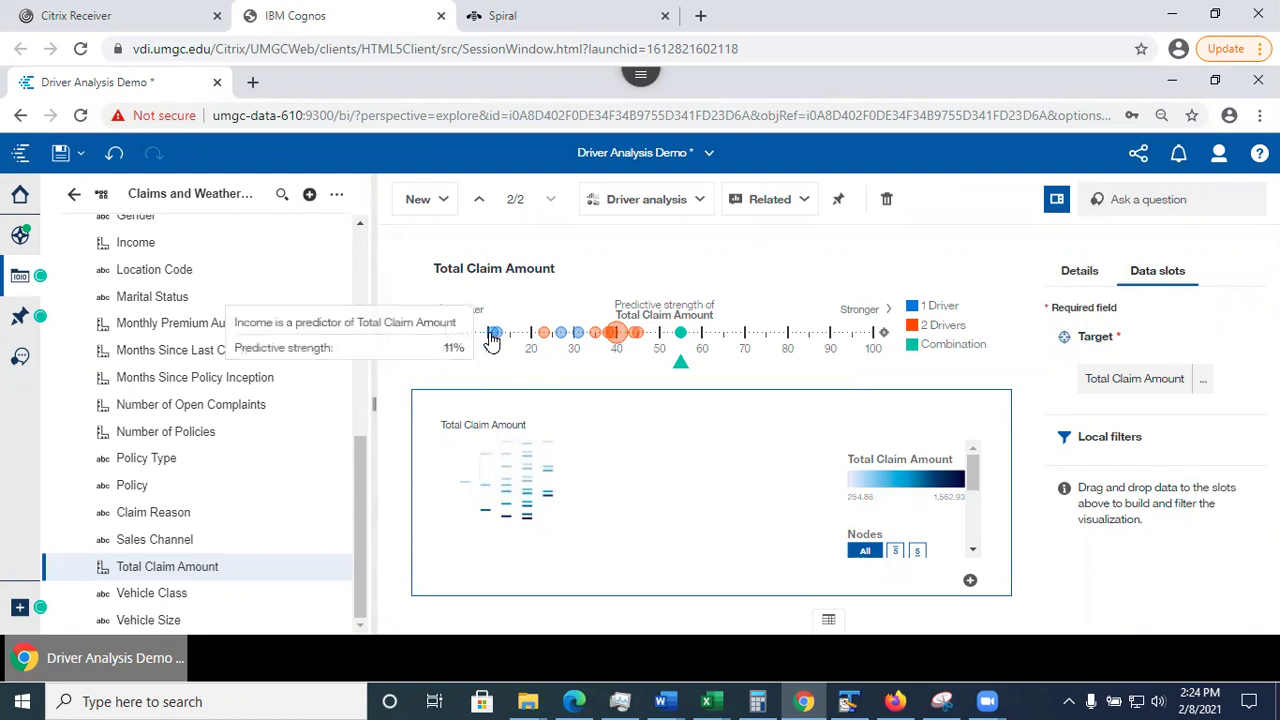
- Preview the Income driver, then the EmploymentStatus driver chart near 10 on the strength scale
click(491, 340)
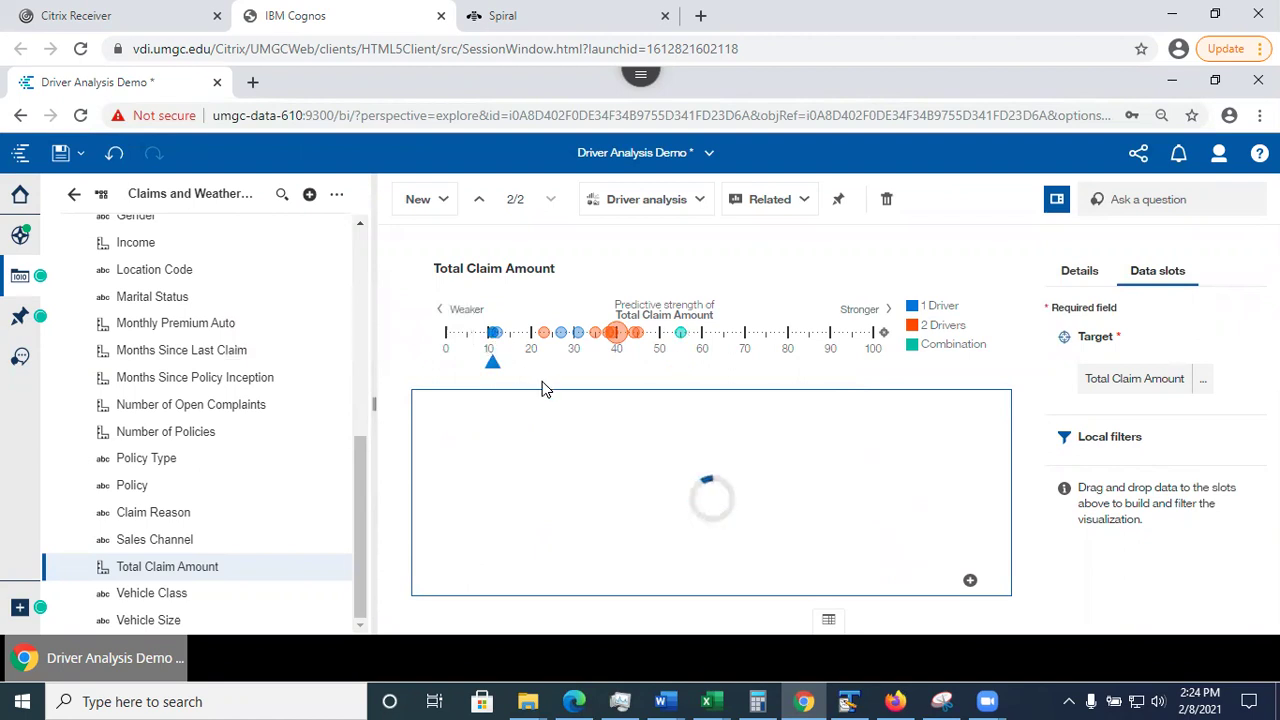
click(501, 338)
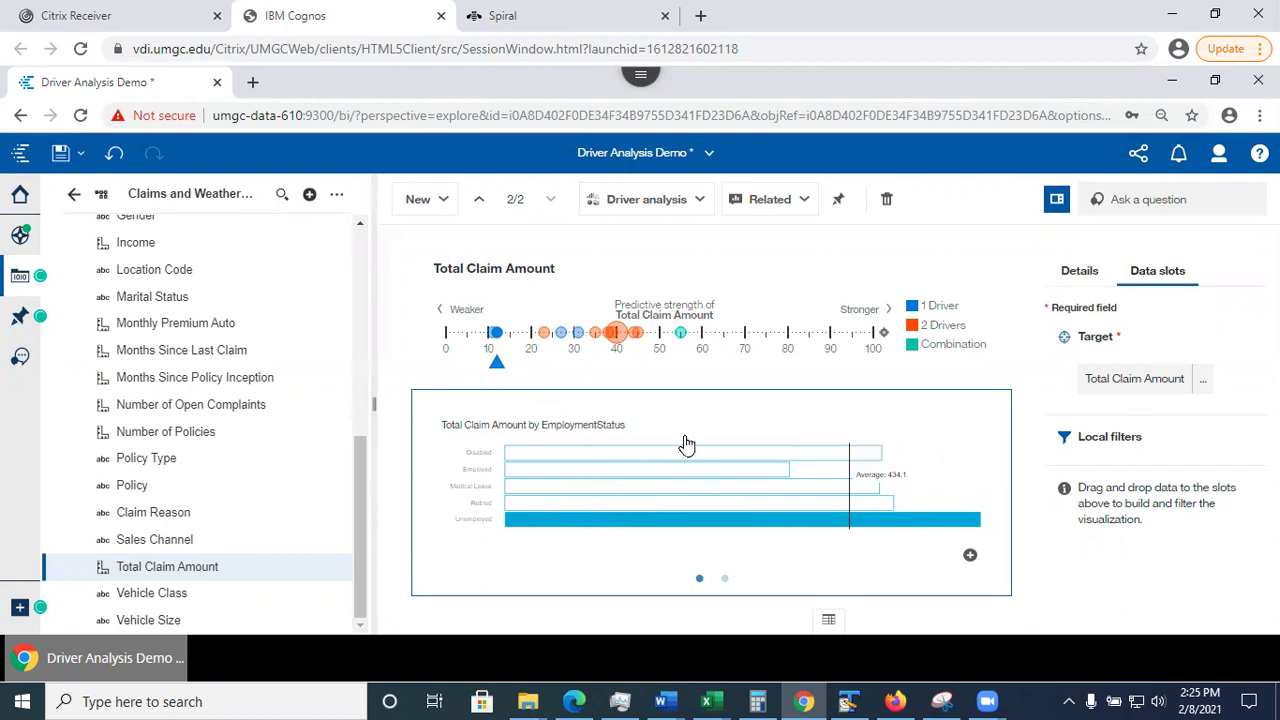
- Save the EmploymentStatus bar chart preview as card 3 and view it on its own
click(970, 557)
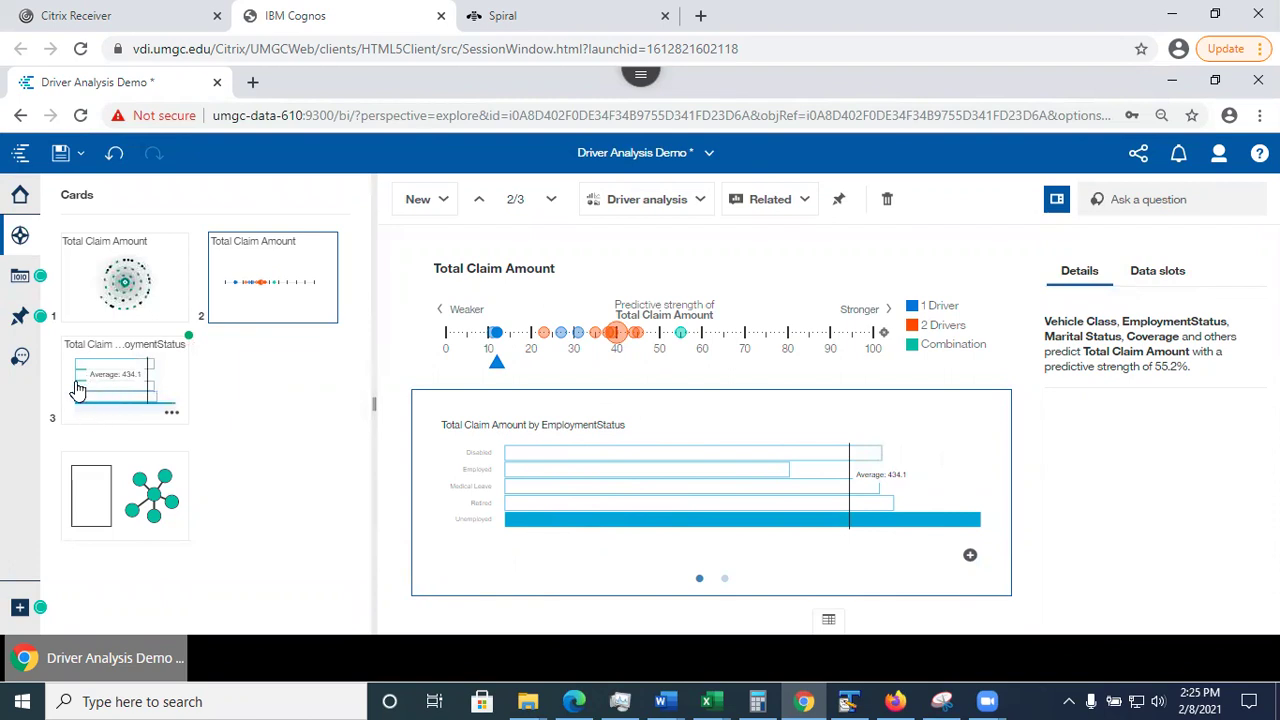
click(103, 393)
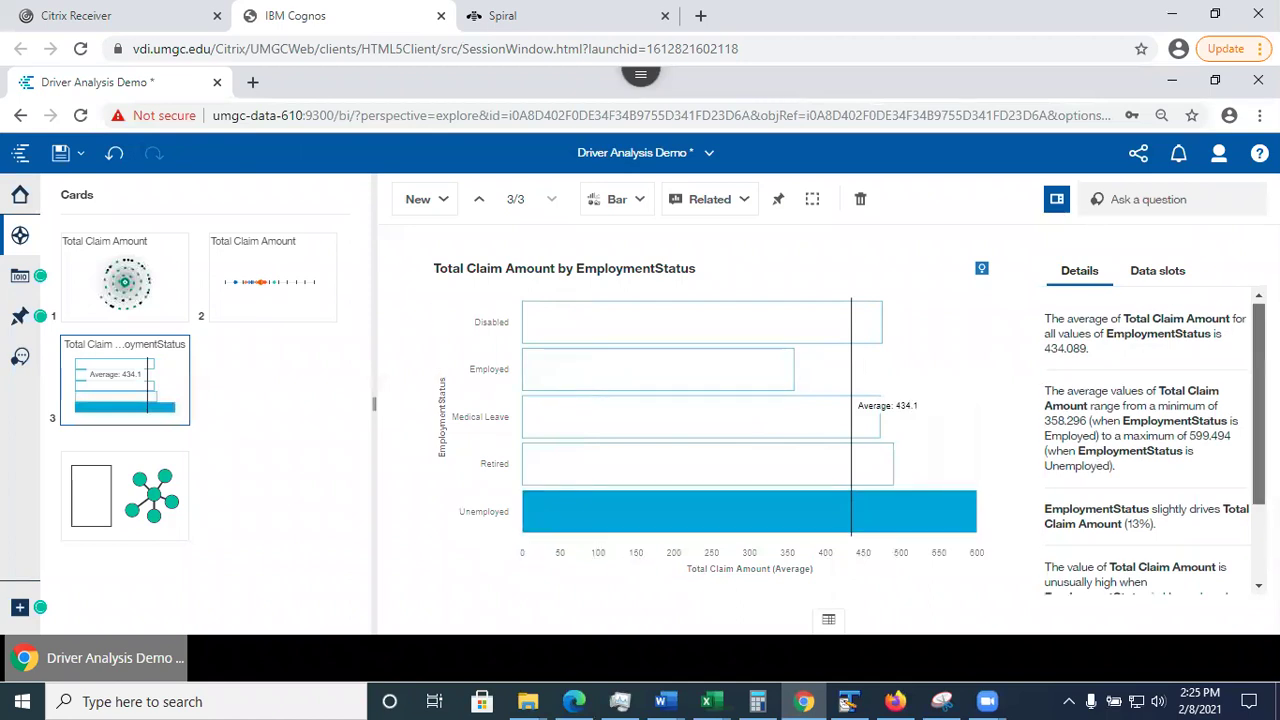
scroll(1150, 440, down, 3)
scroll(1150, 440, up, 3)
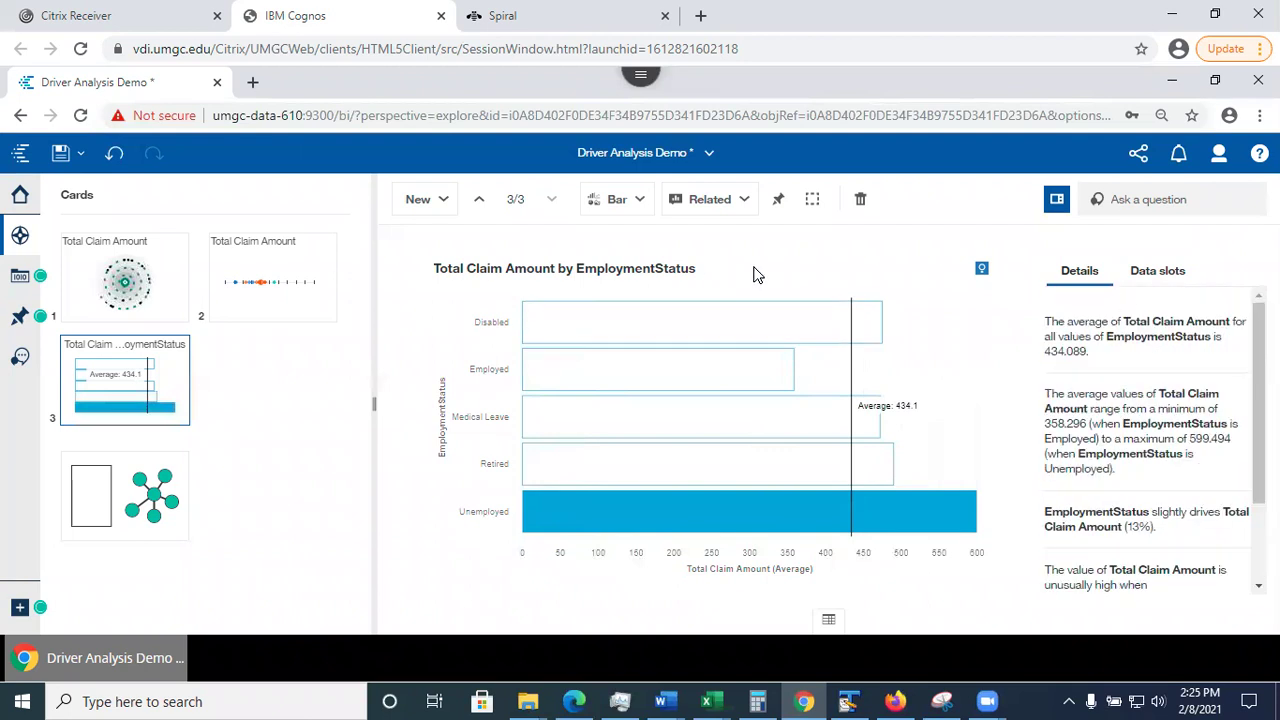
- From the driver analysis card, add the Claim Amount and Number of Policies heat map as a card
click(262, 279)
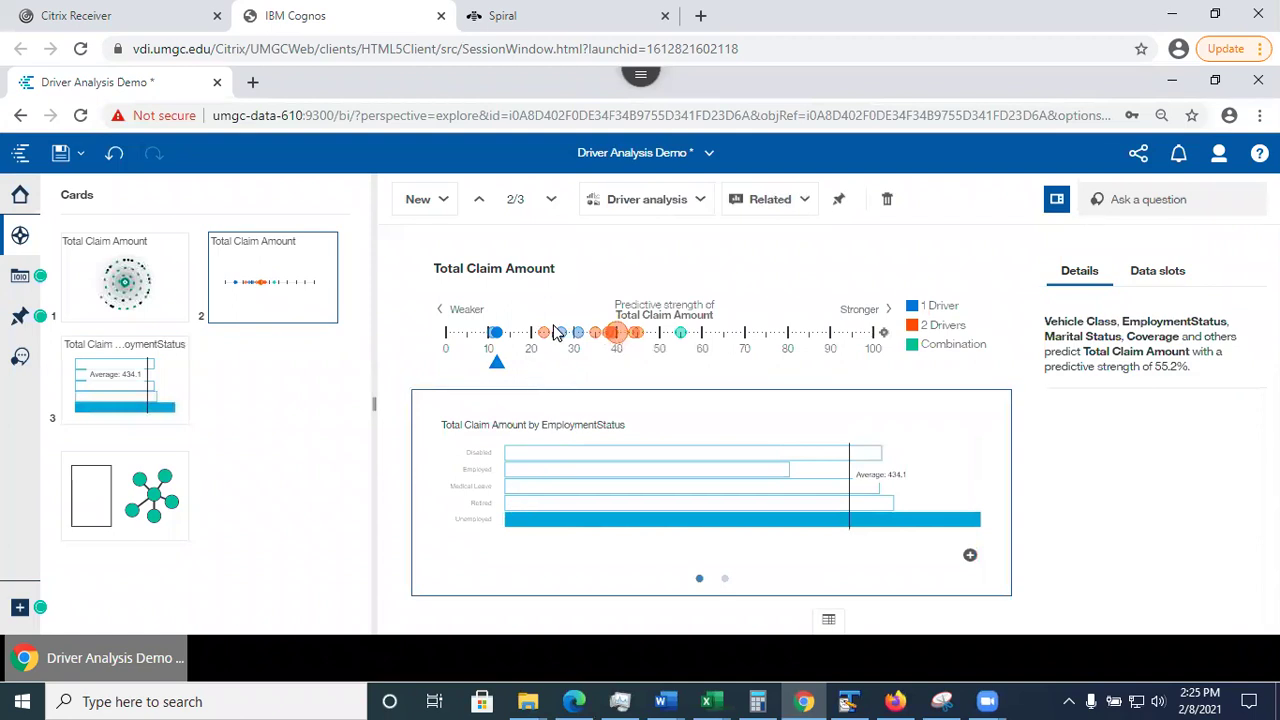
mouse_move(547, 340)
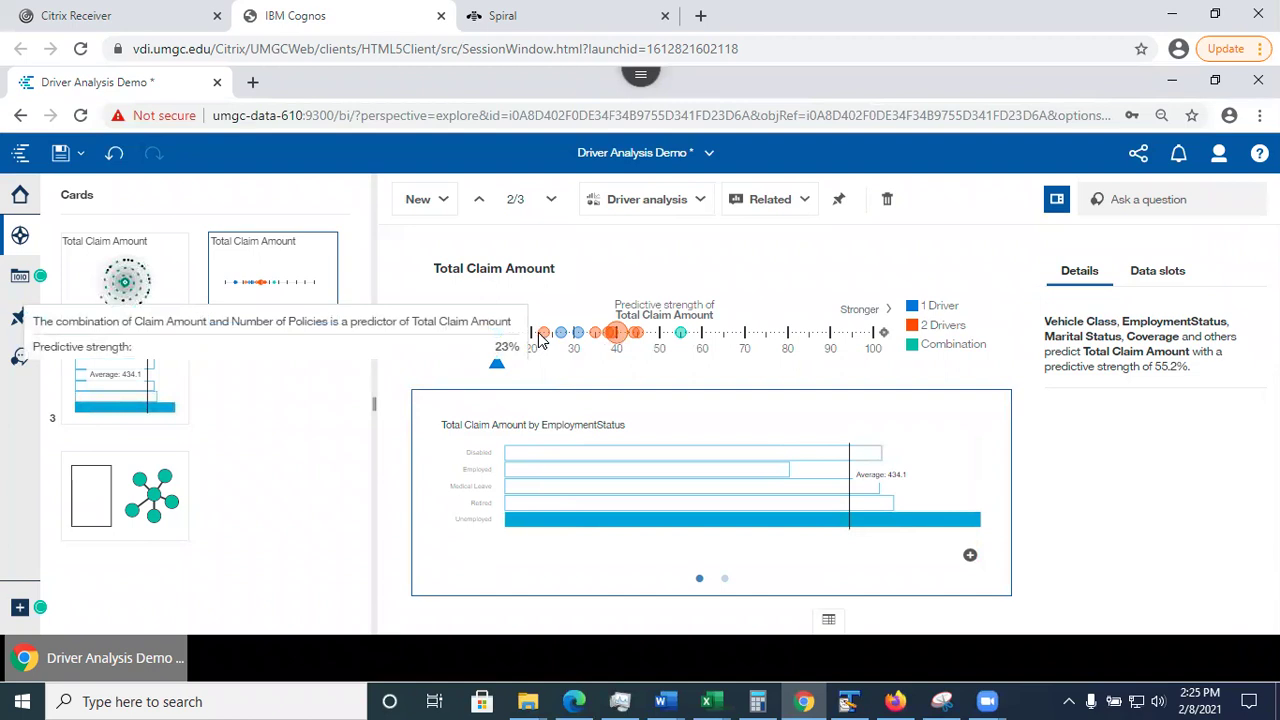
click(543, 334)
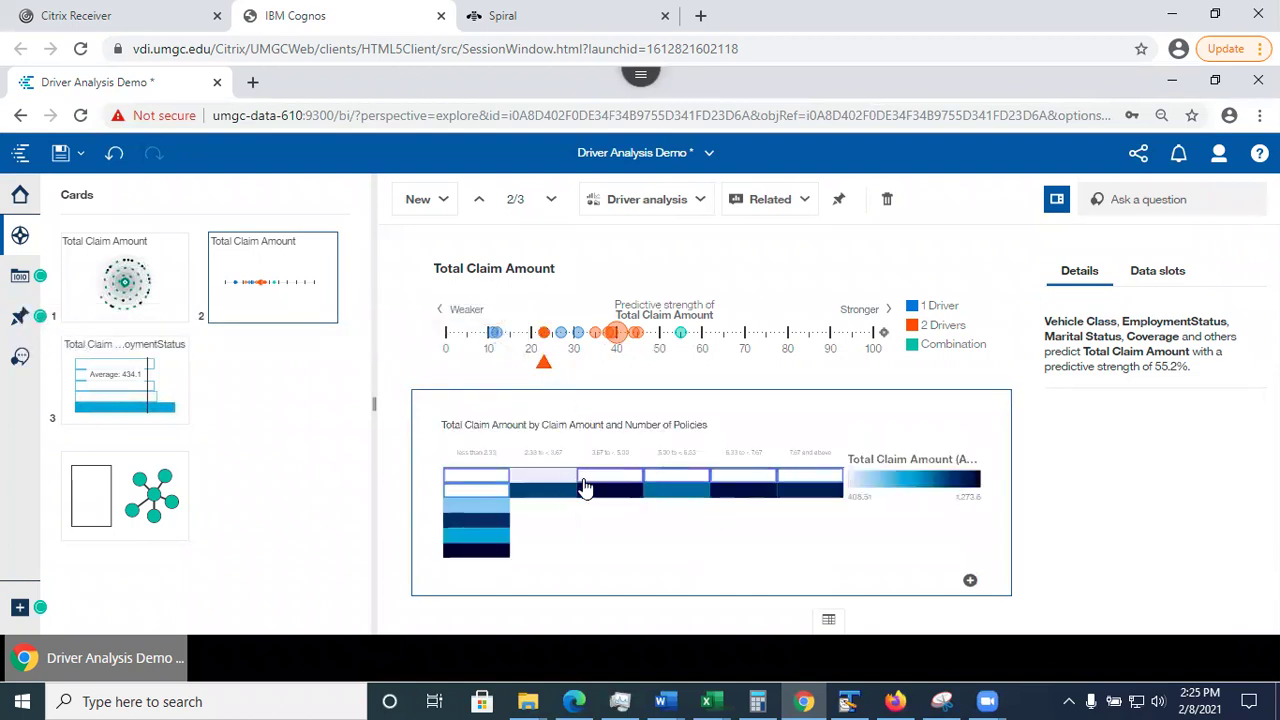
click(970, 581)
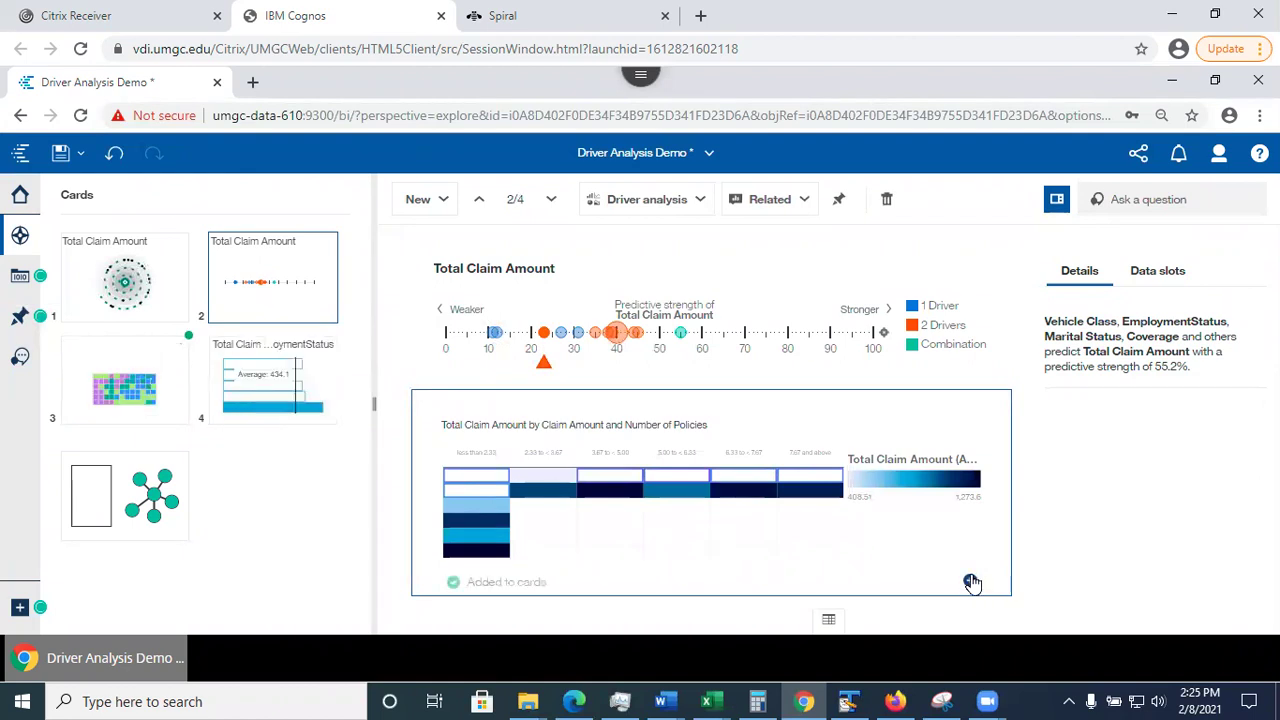
- Open the heat map card and inspect its data slots: Claim Amount rows, Number of Policies columns
click(95, 375)
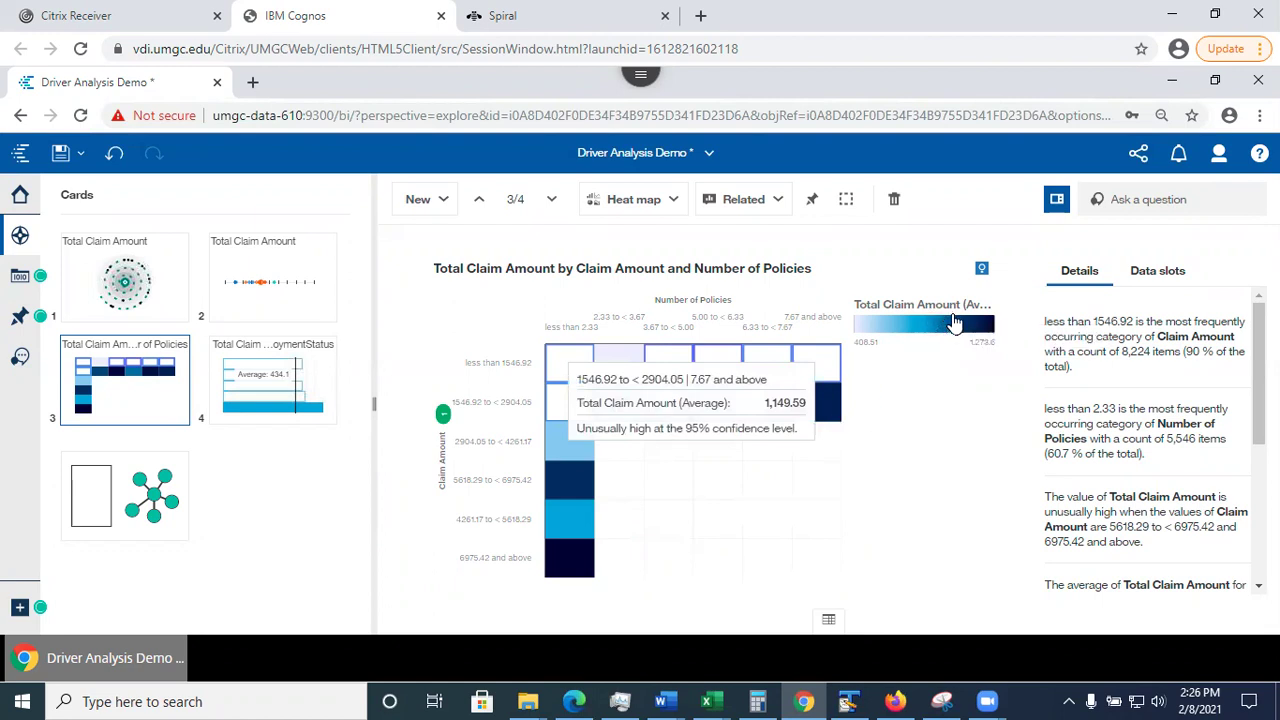
mouse_move(953, 324)
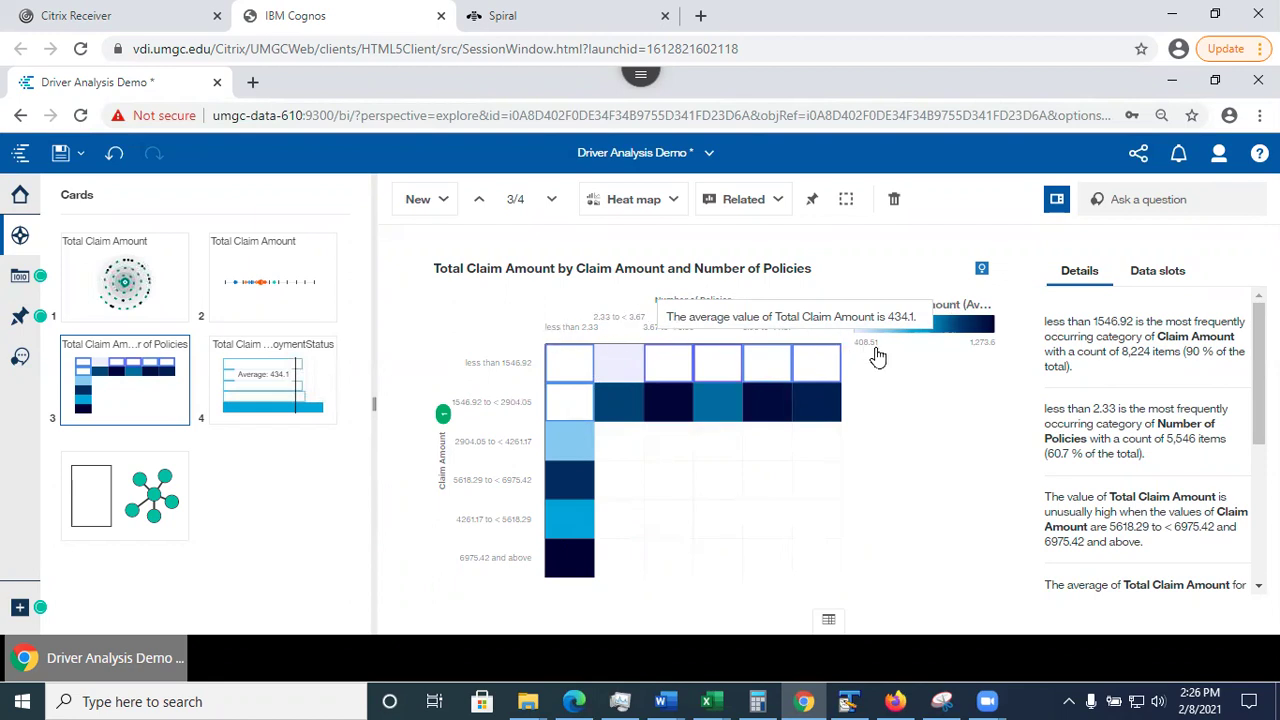
click(1166, 276)
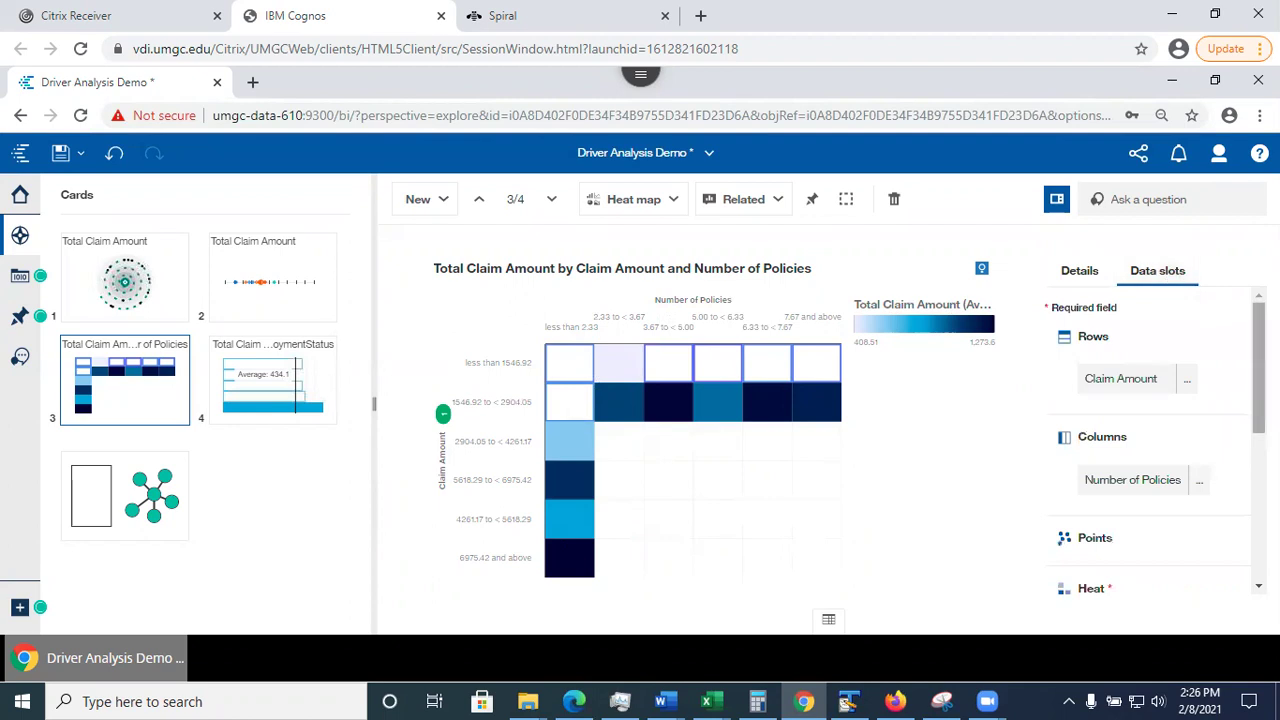
scroll(1150, 440, down, 3)
scroll(1150, 440, down, 3)
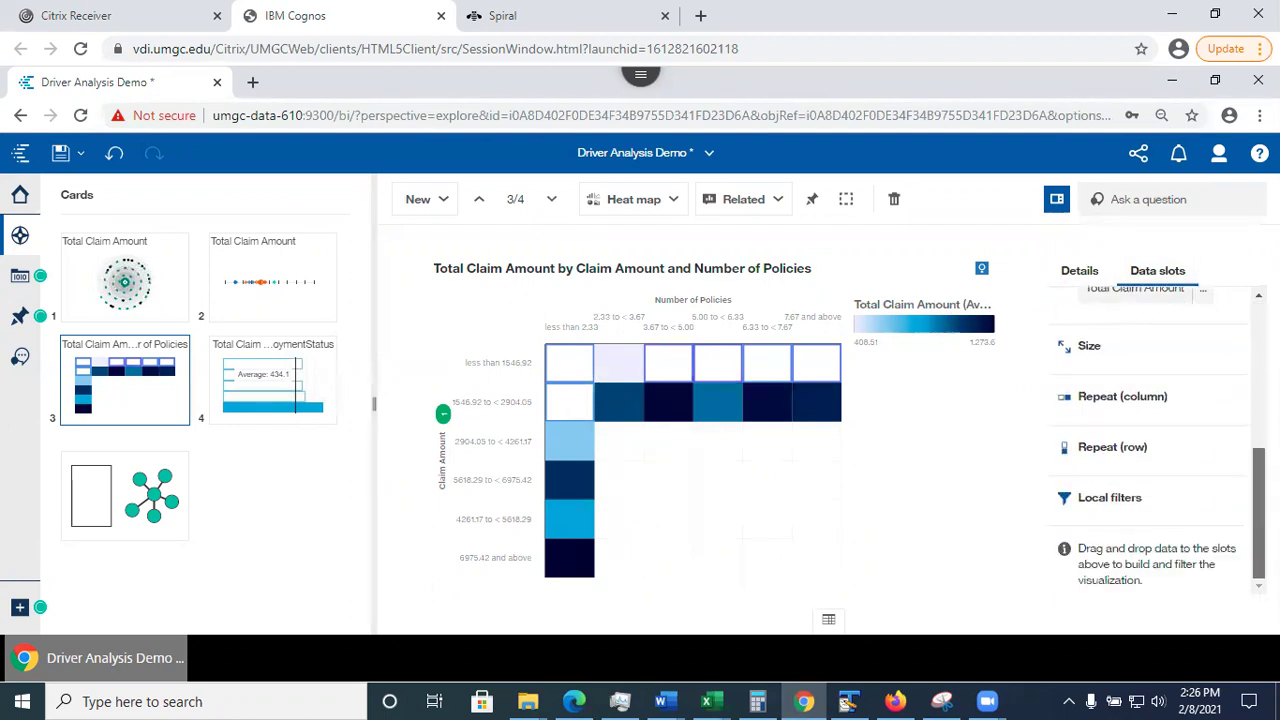
scroll(1234, 290, up, 8)
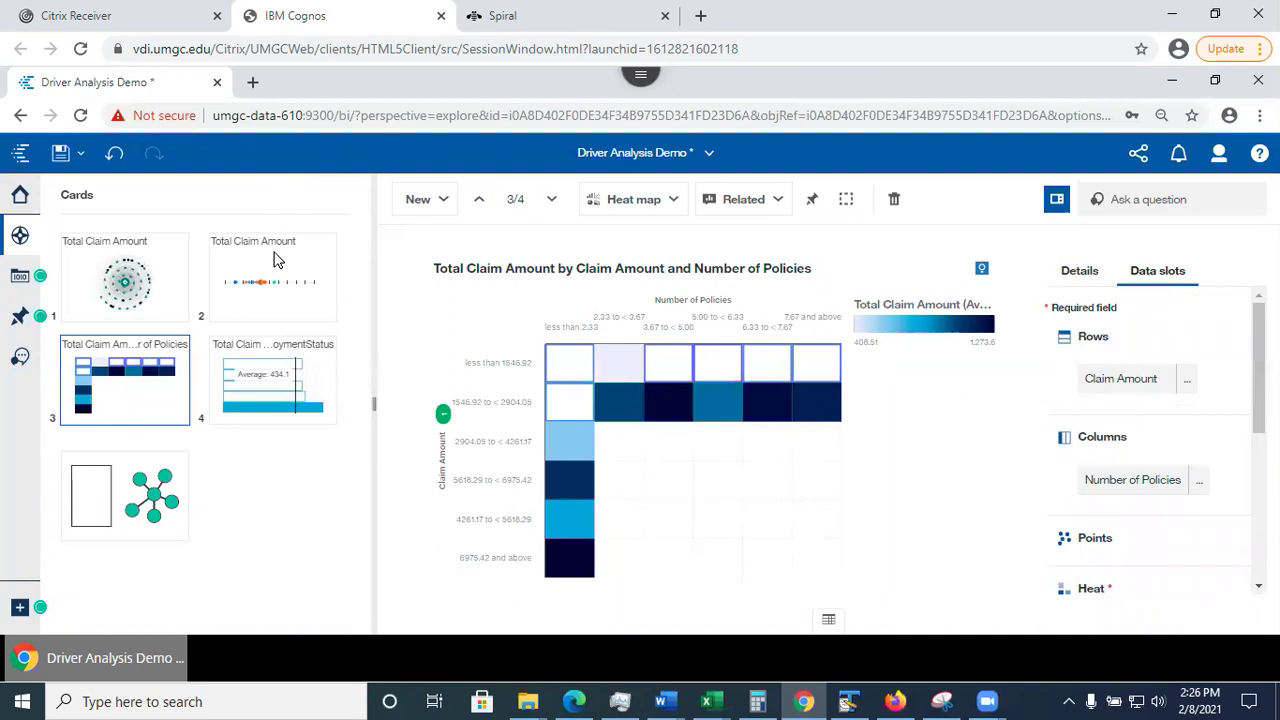
- On the driver analysis card, preview the drivers near 55, 40, 30, then EmploymentStatus
click(260, 285)
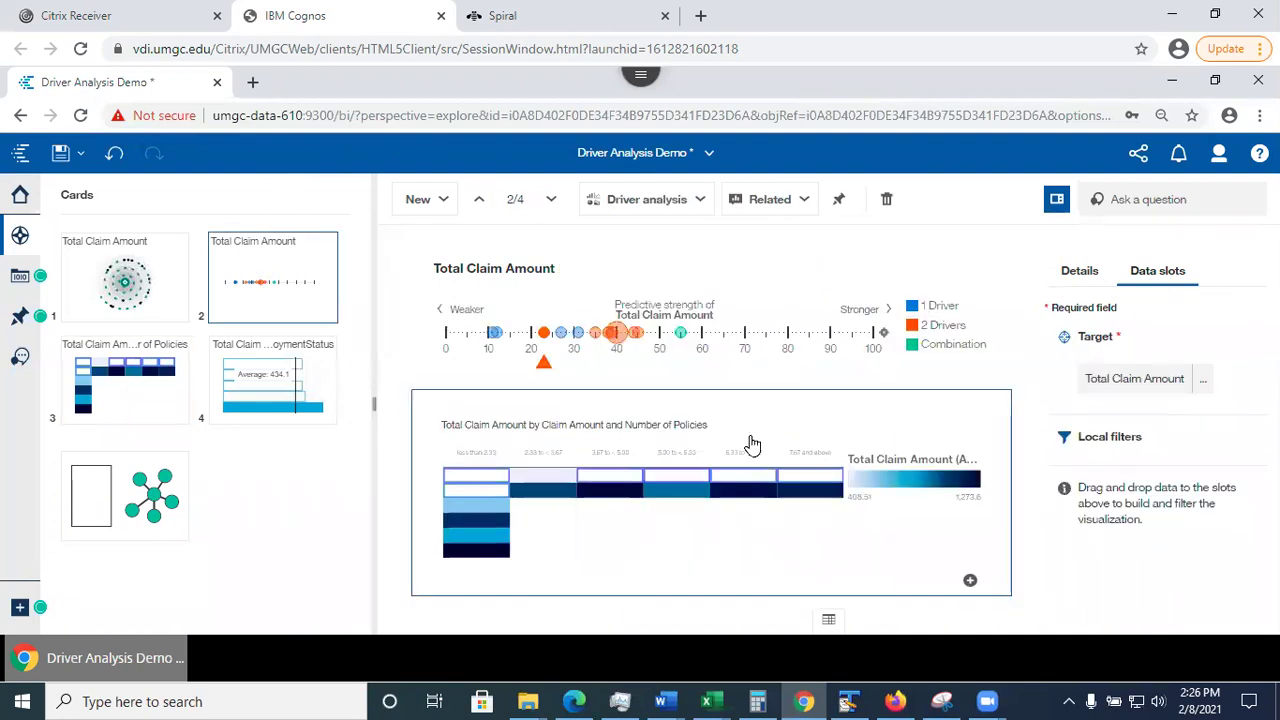
click(681, 334)
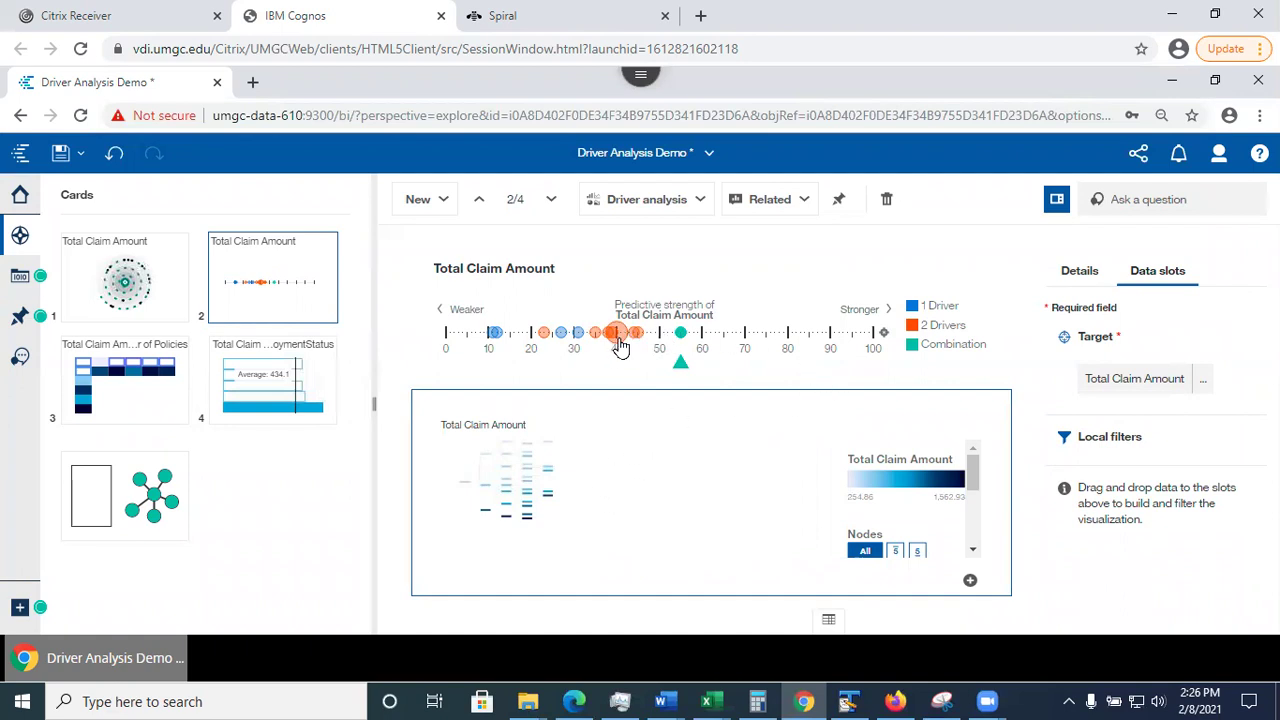
click(619, 336)
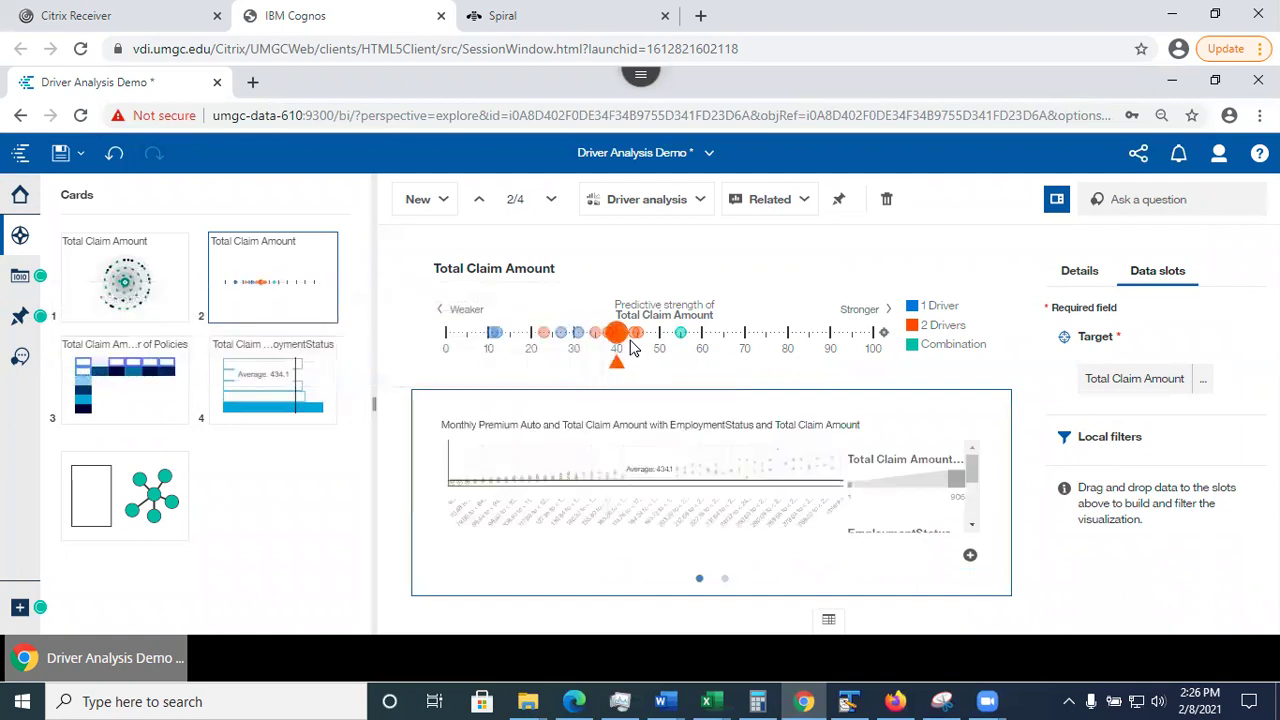
click(579, 334)
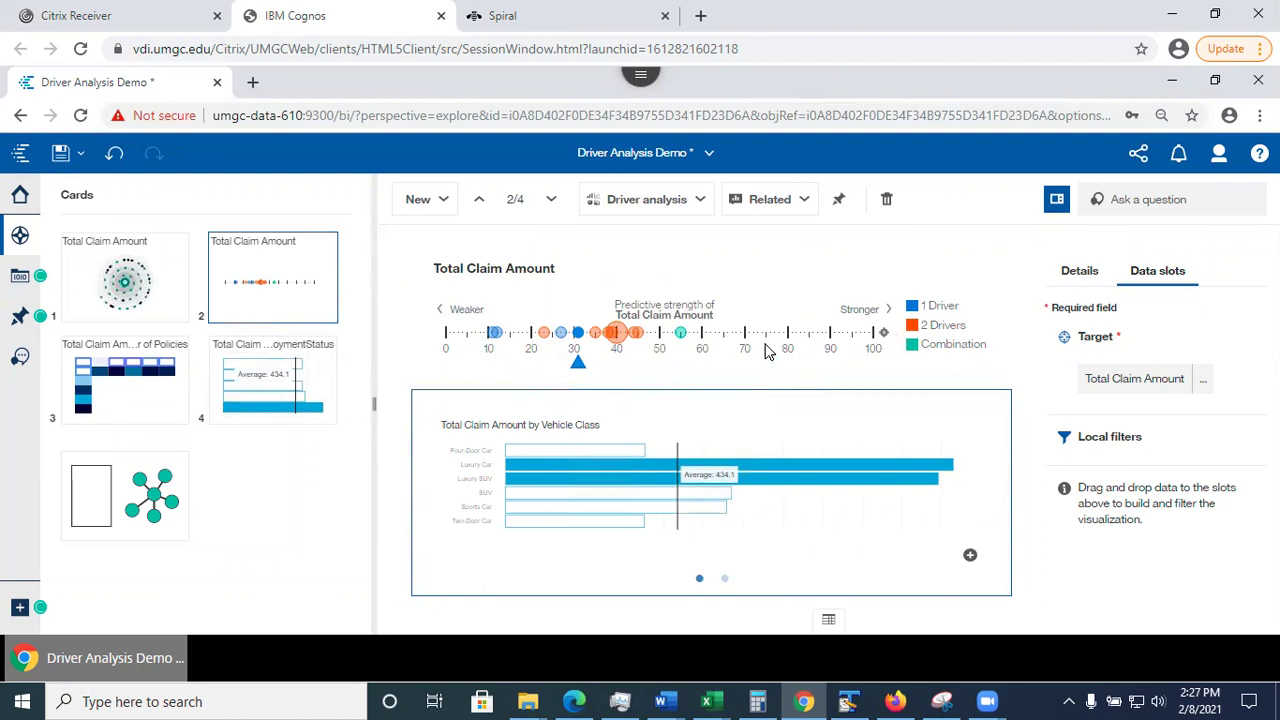
click(495, 333)
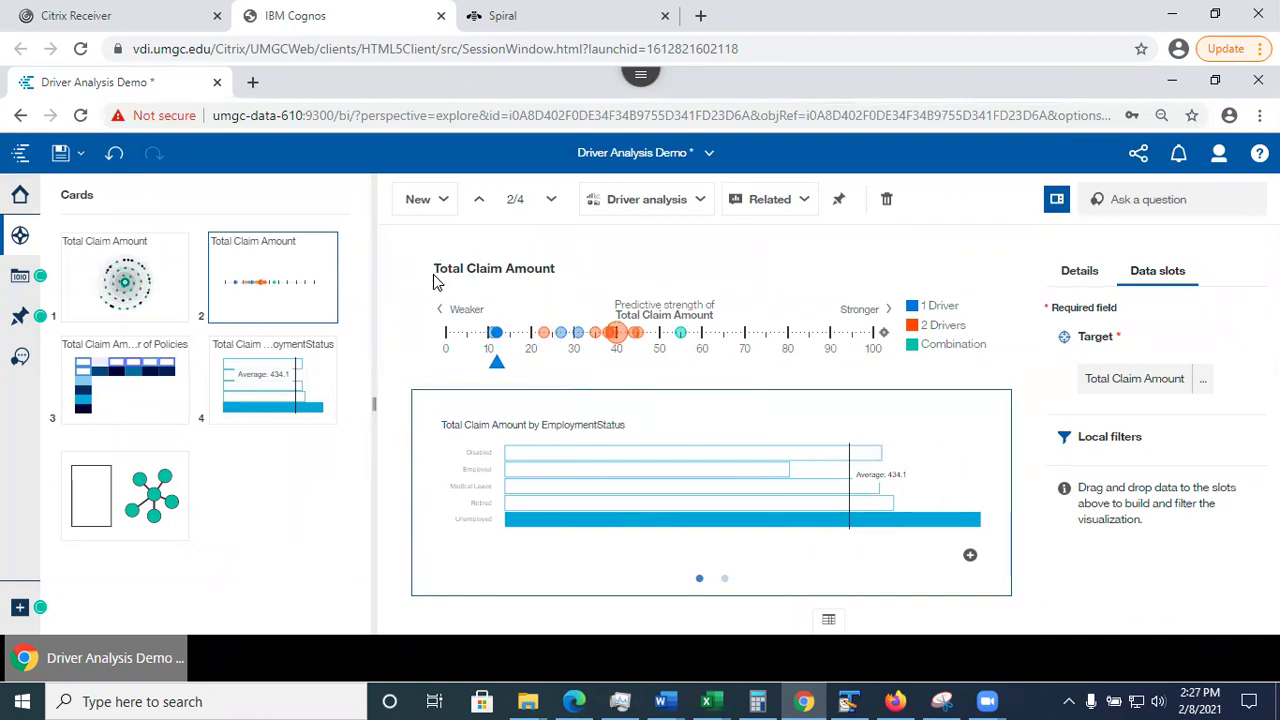
- On the spiral card, edit the Total Claim Amount drivers to exclude Claim Amount
click(124, 280)
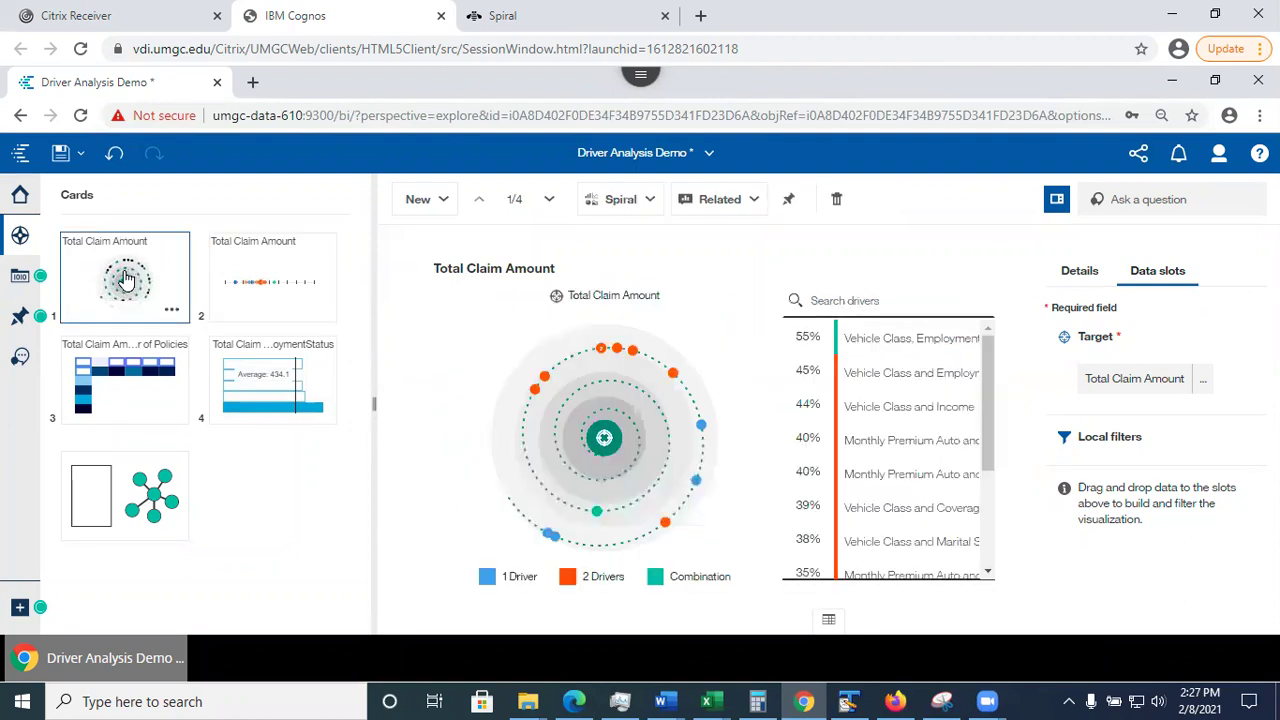
click(1202, 384)
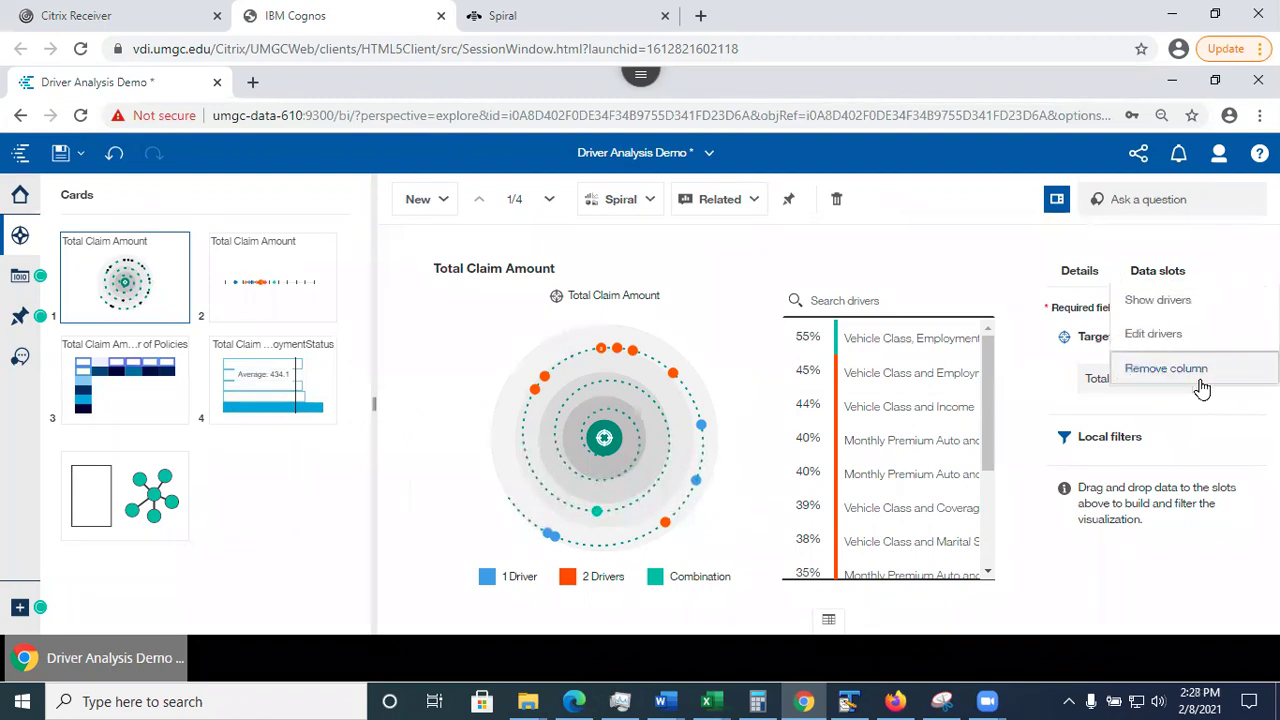
click(1164, 336)
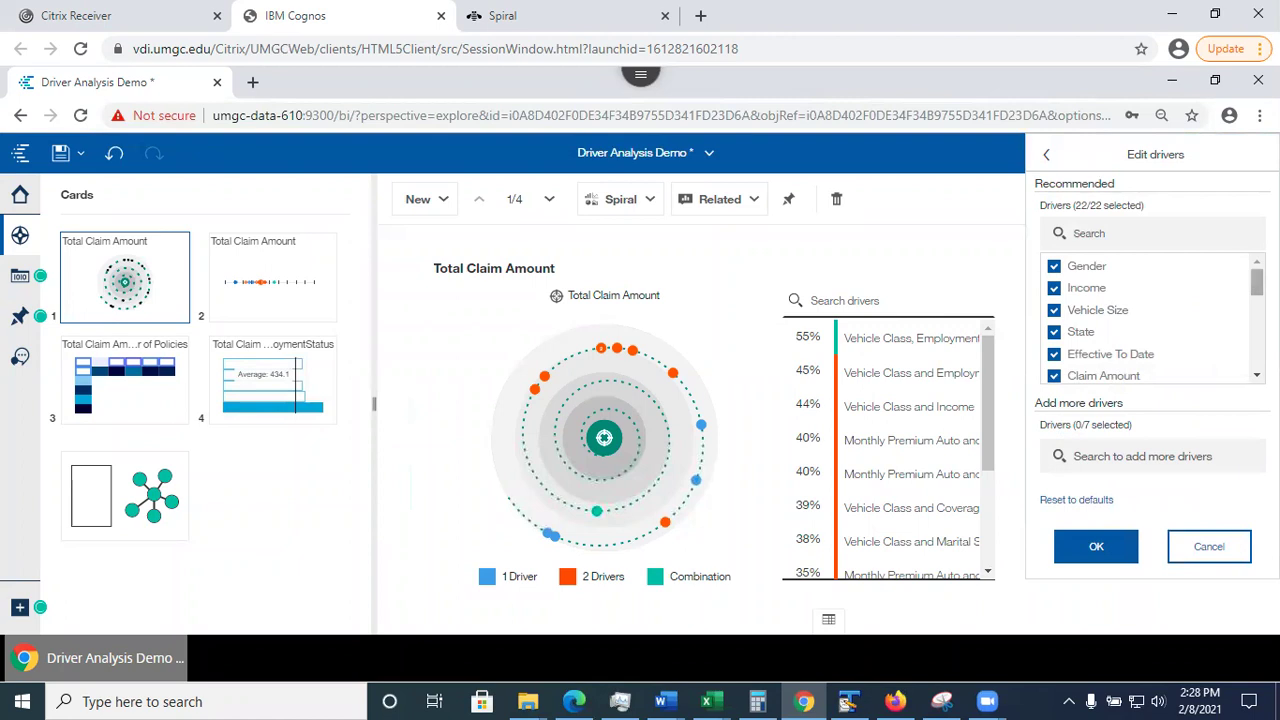
click(1054, 377)
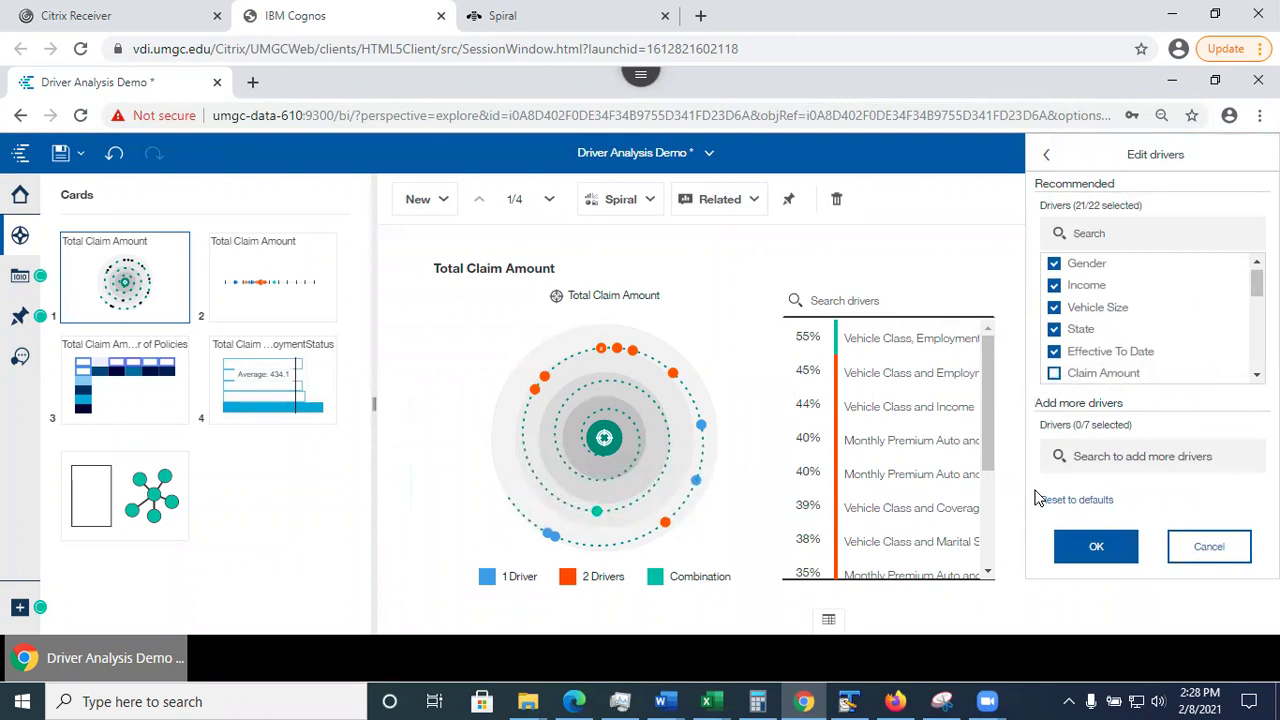
click(1096, 550)
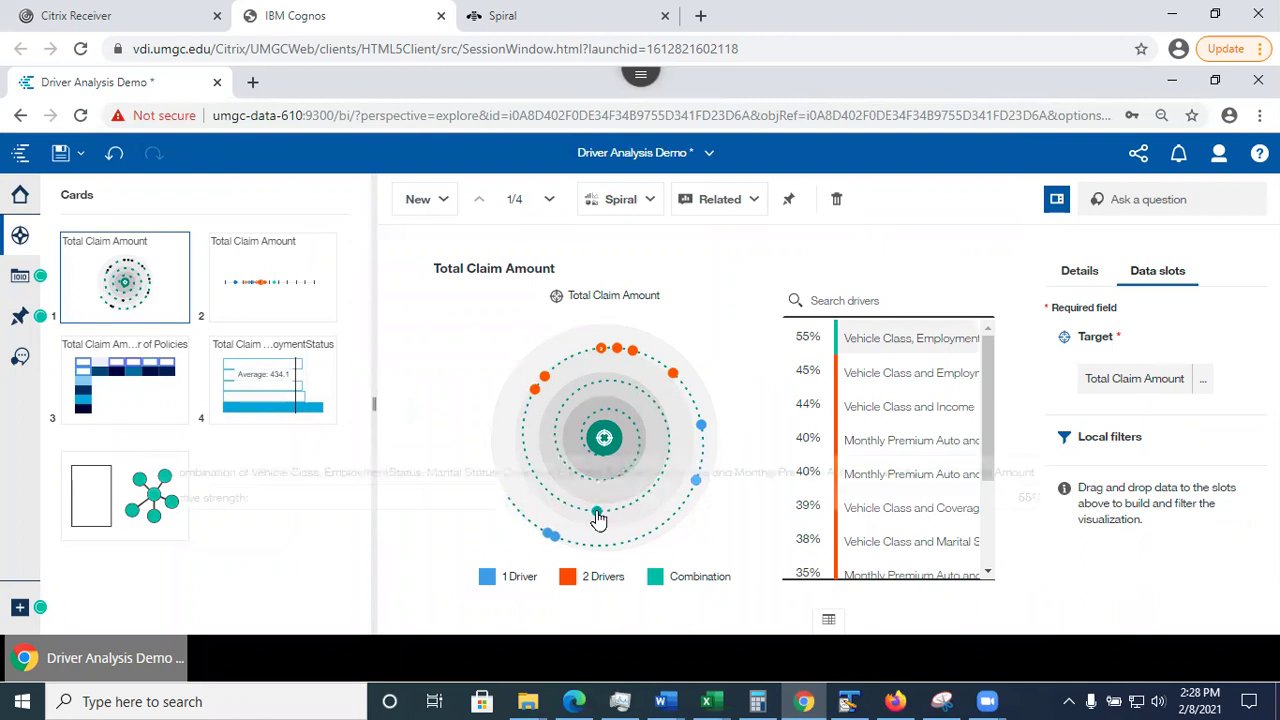
mouse_move(596, 519)
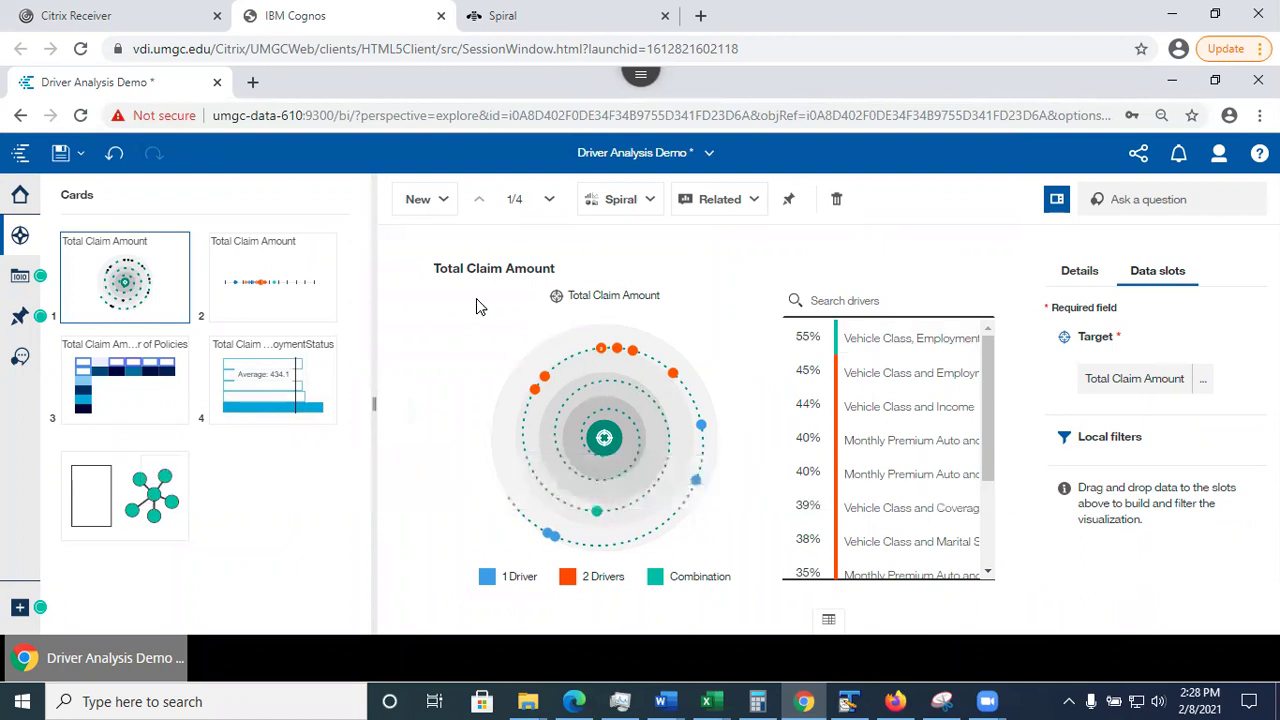
- On the driver analysis card, uncheck Claim Amount in the target's driver list and apply
mouse_move(250, 285)
click(250, 285)
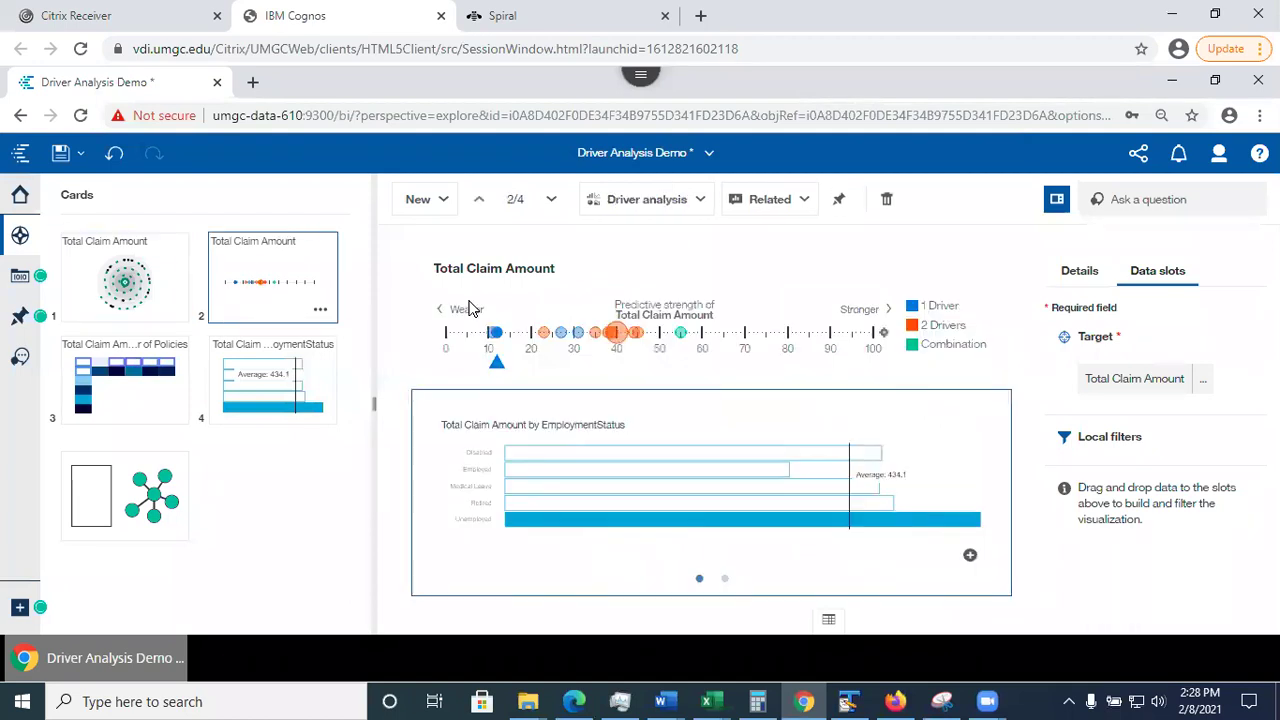
click(1206, 383)
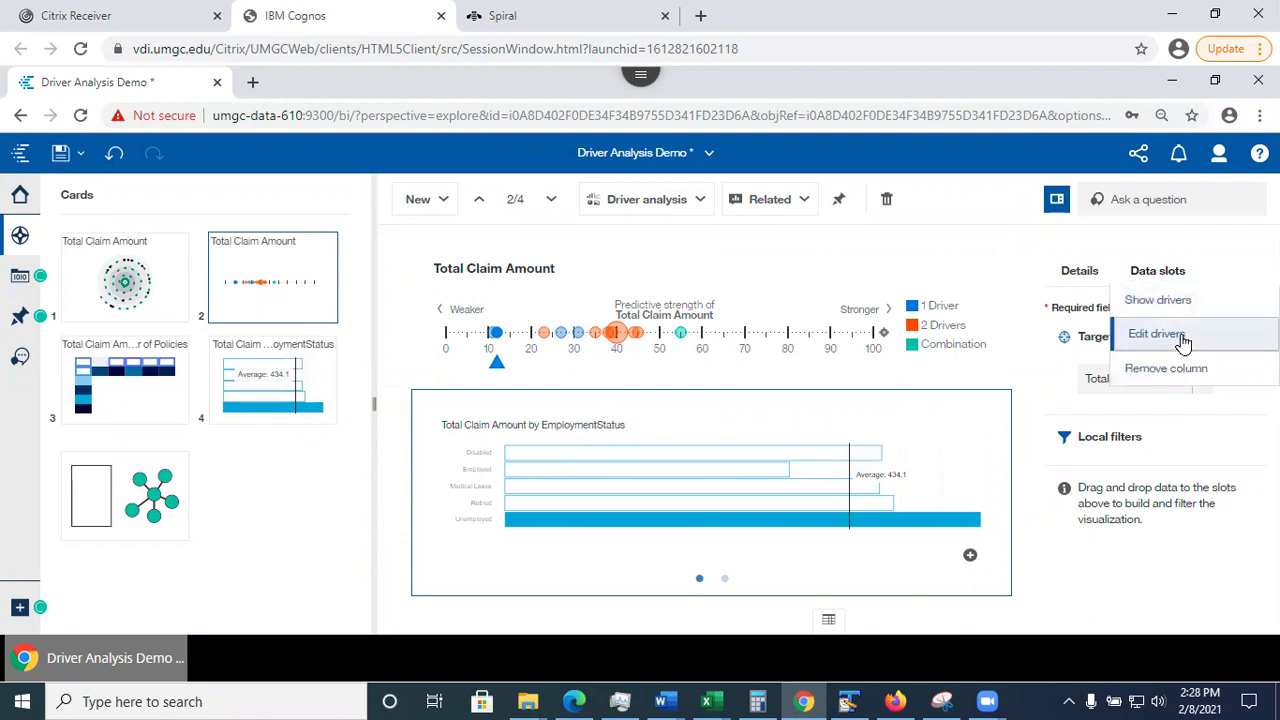
click(1181, 336)
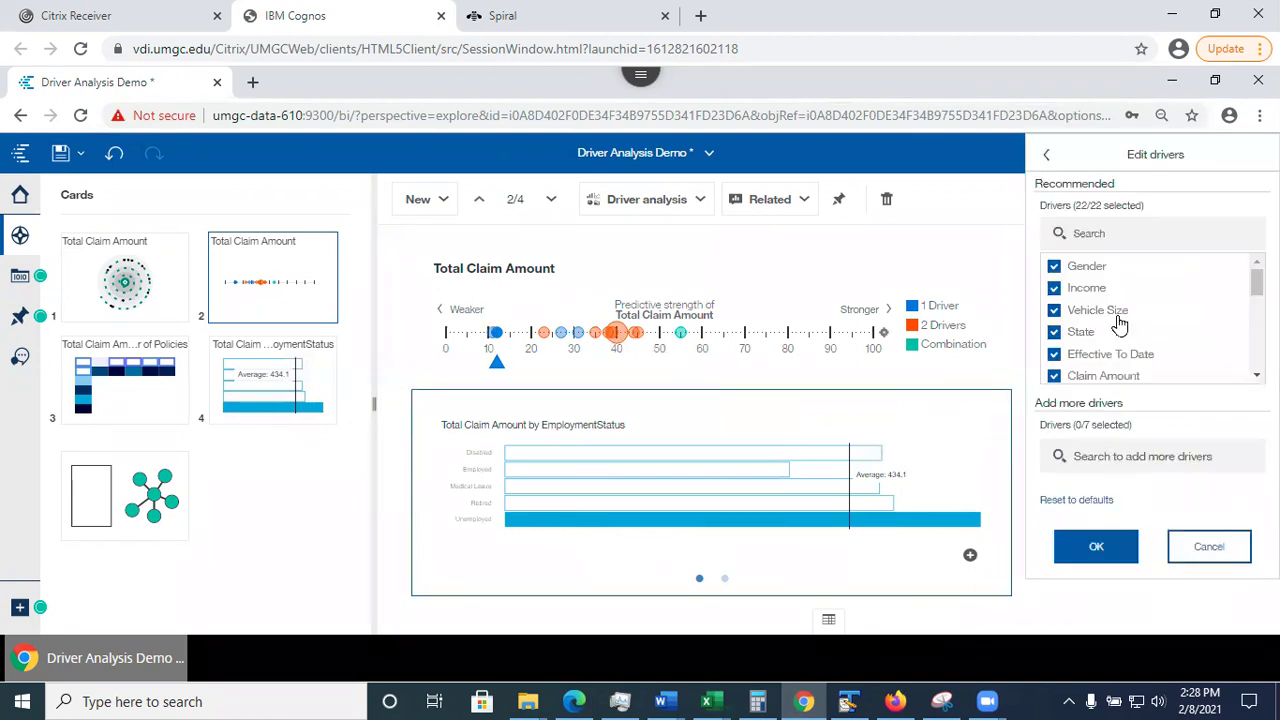
click(1054, 375)
click(1096, 546)
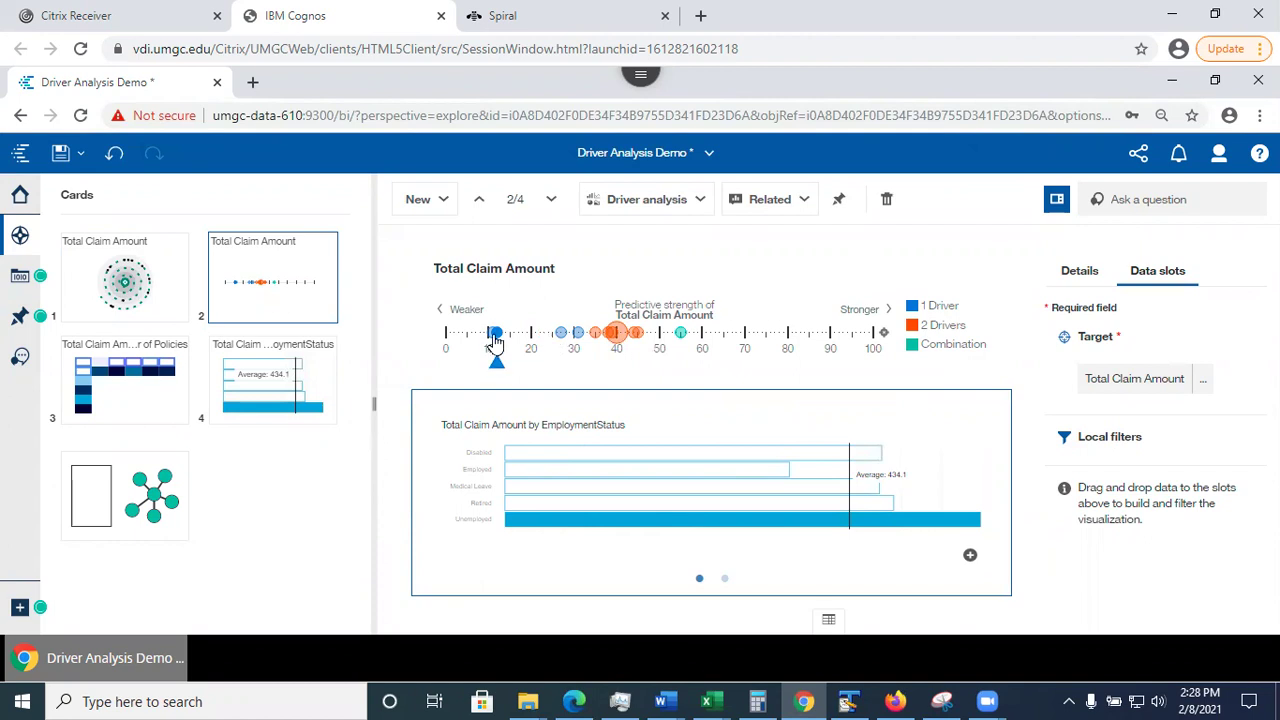
mouse_move(497, 341)
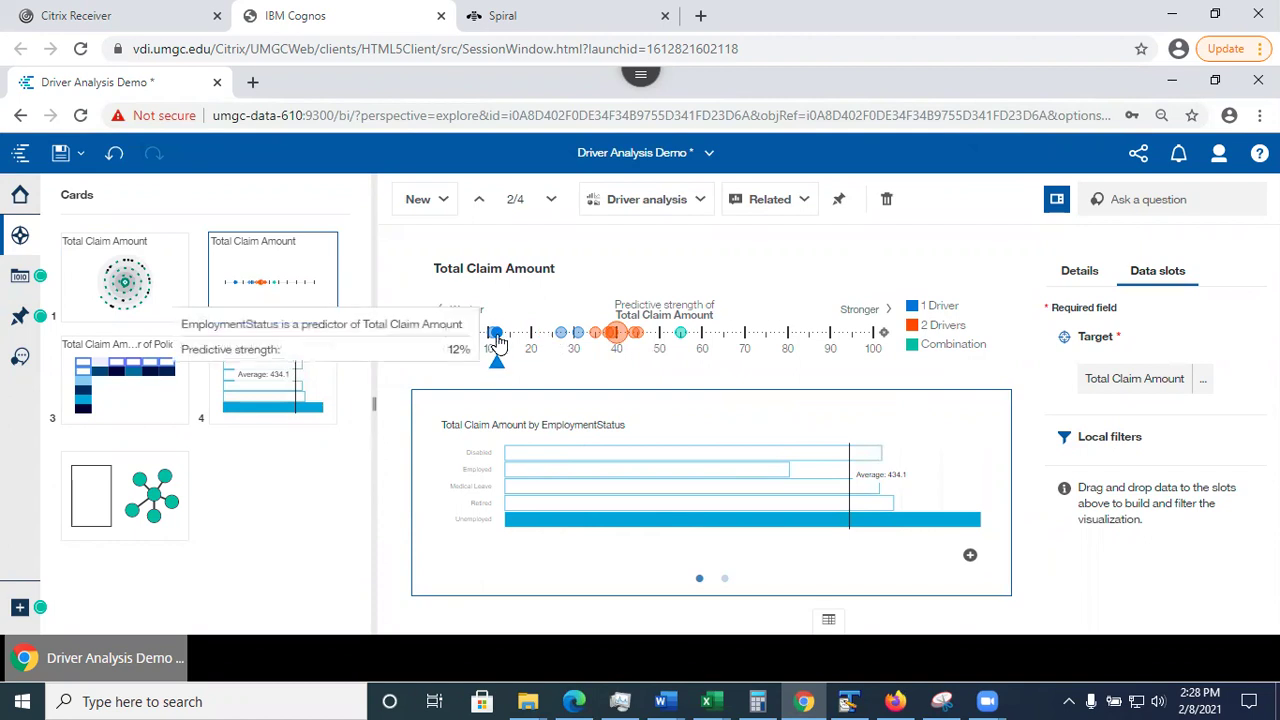